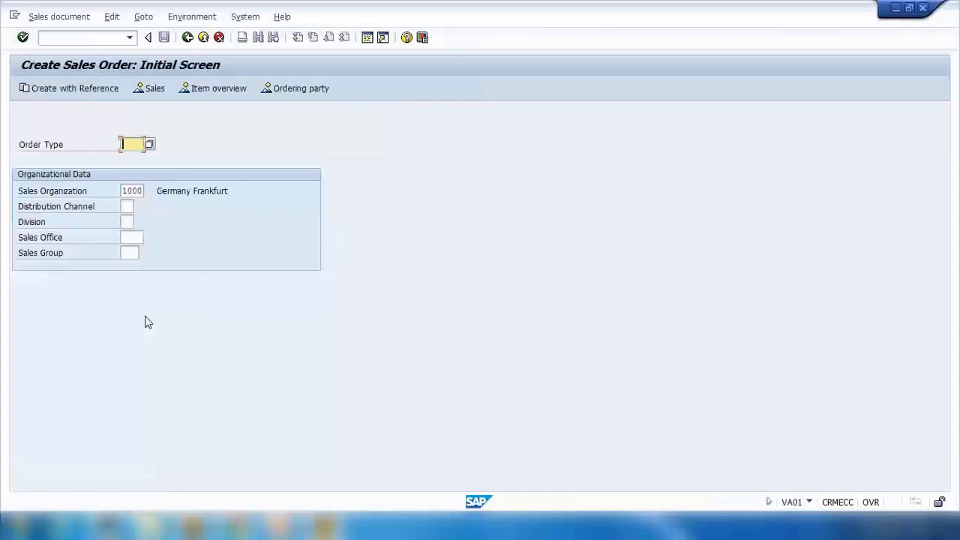
- Choose order type OR from the list of sales document types for the new sales order
click(150, 144)
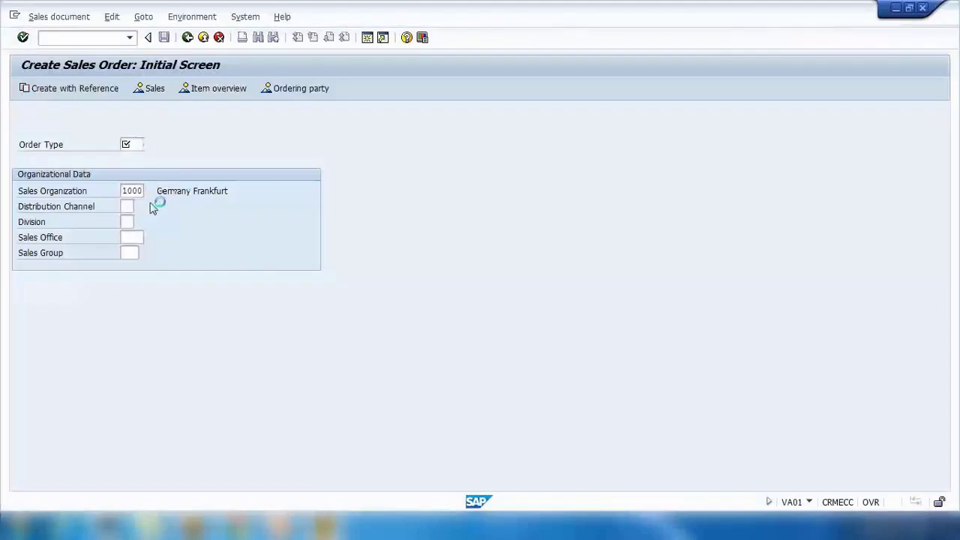
scroll(235, 296, down, 6)
scroll(235, 296, down, 10)
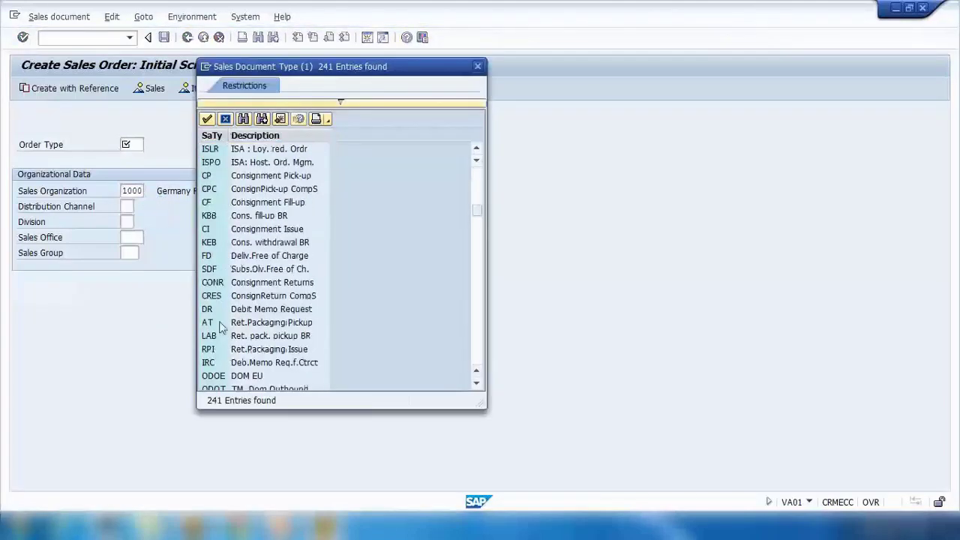
scroll(238, 267, down, 7)
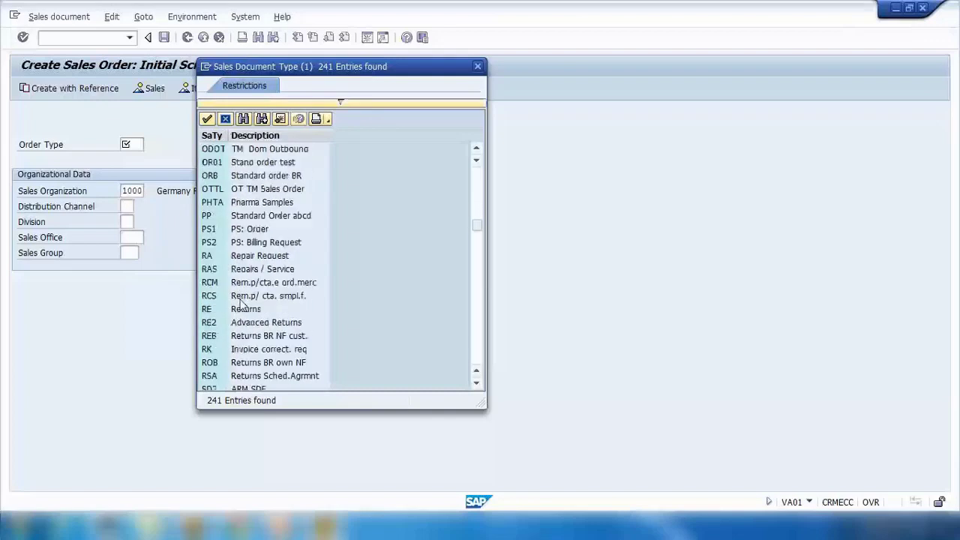
scroll(243, 367, down, 2)
click(250, 298)
double_click(250, 297)
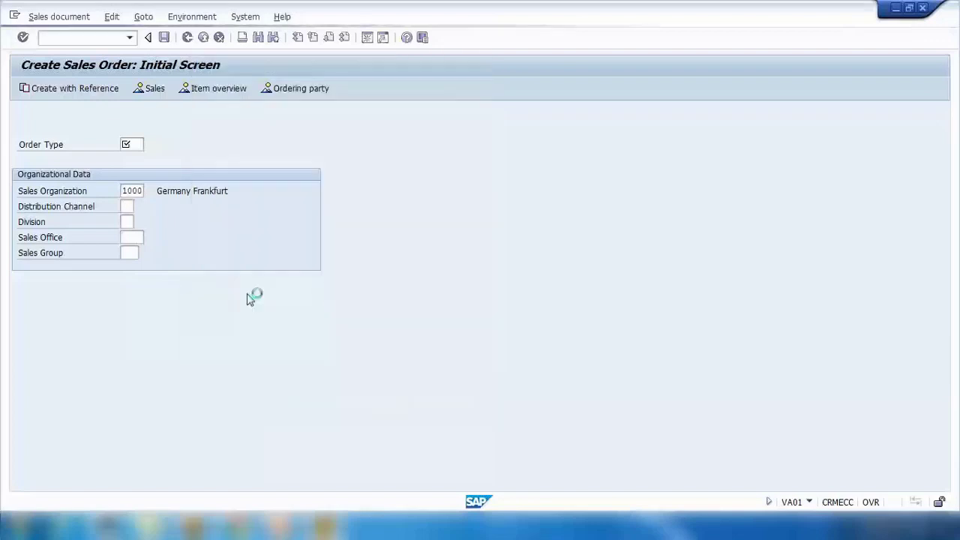
- Set the distribution channel to 10 and the division to 00, and continue to the order overview
click(125, 207)
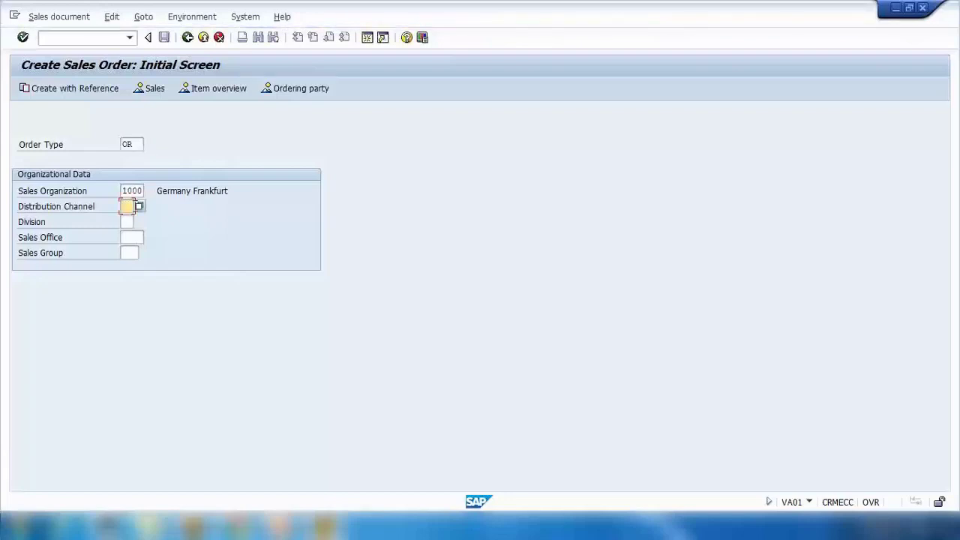
text(10)
key(Tab)
text(00)
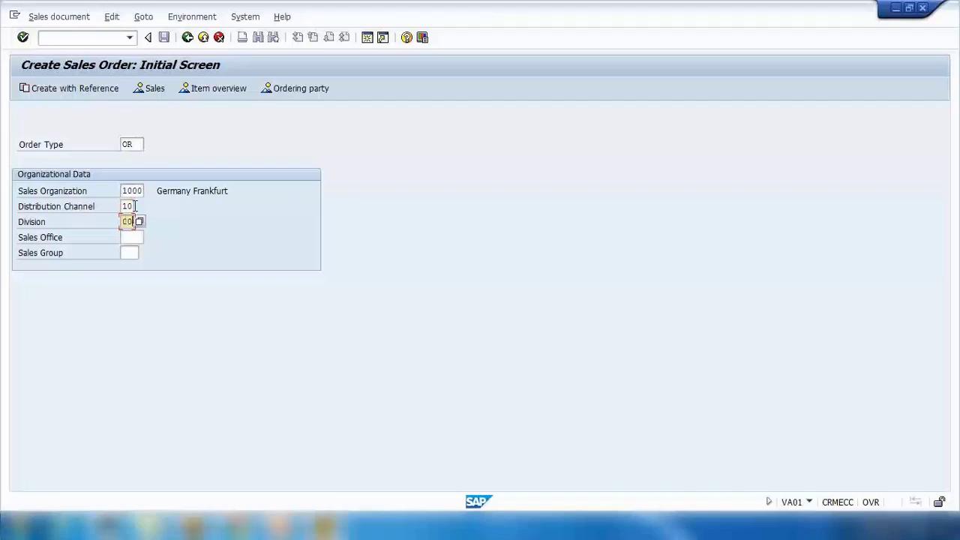
key(Return)
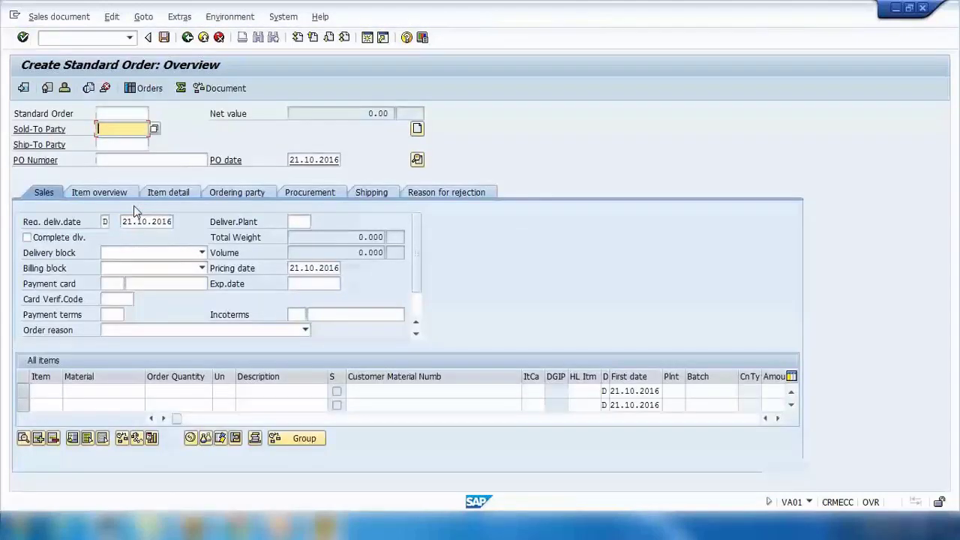
- Enter the customer's number as sold-to party and accept the order header without a PO number
text(3)
click(127, 141)
key(Return)
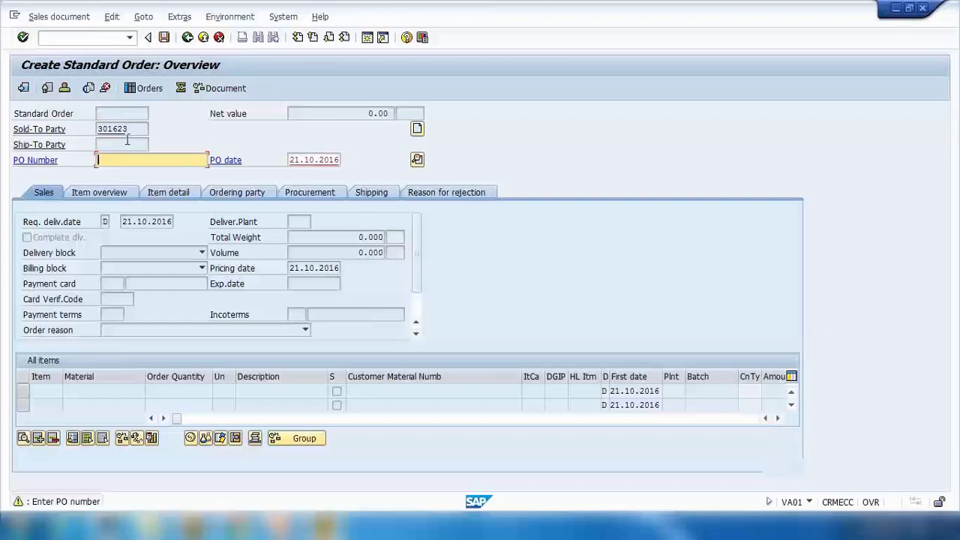
key(Return)
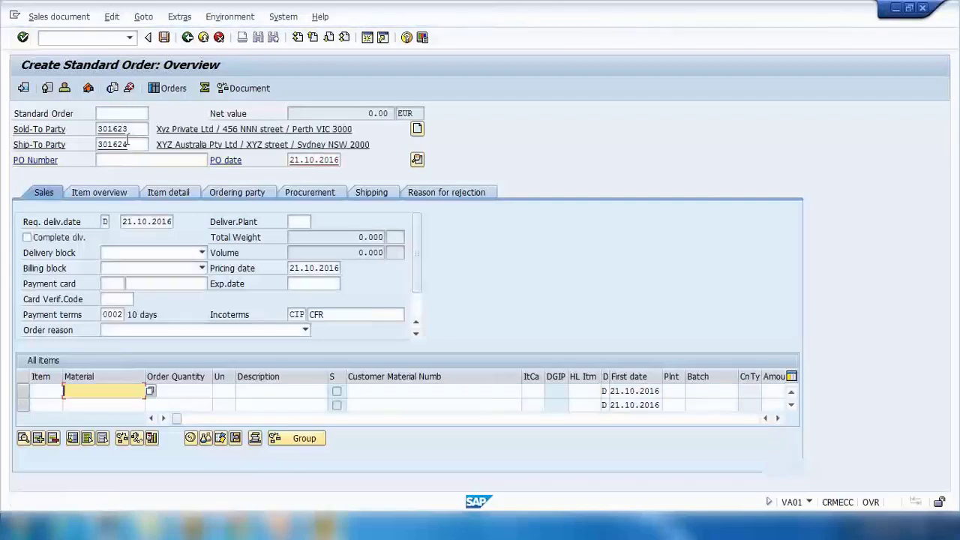
- Add material laptop_dell_11 with an order quantity of 2 and accept the delivery proposal in availability control
text(laptop_dell_11)
click(118, 405)
click(200, 390)
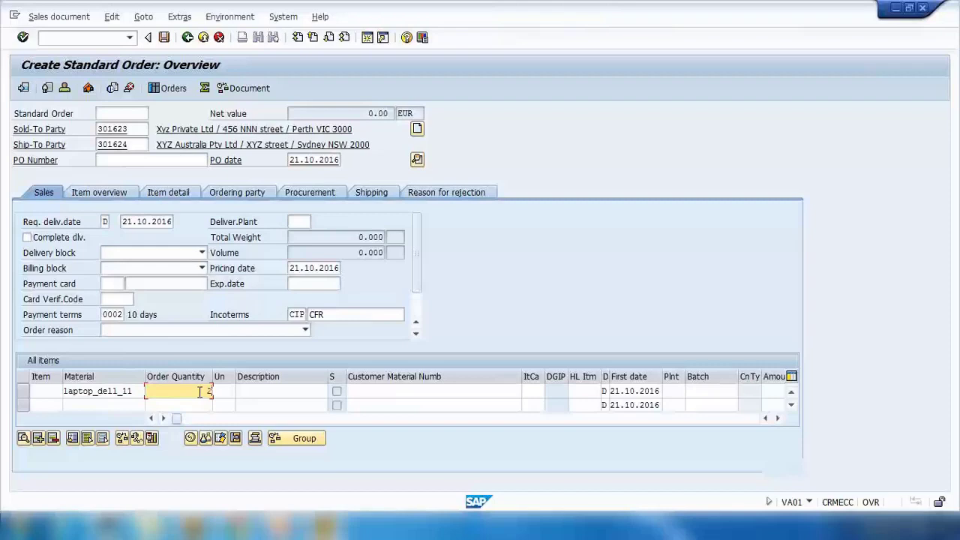
key(Return)
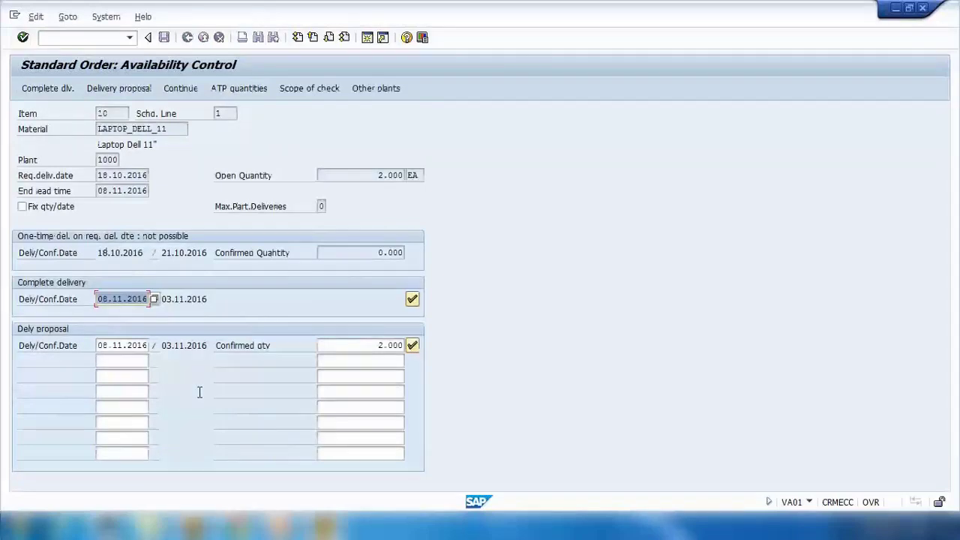
click(103, 345)
drag(103, 345, 148, 346)
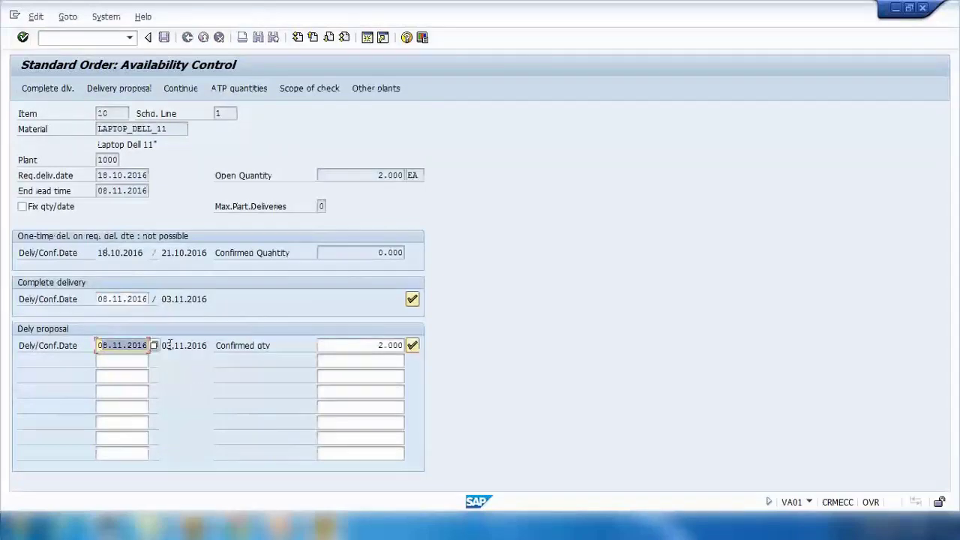
click(411, 346)
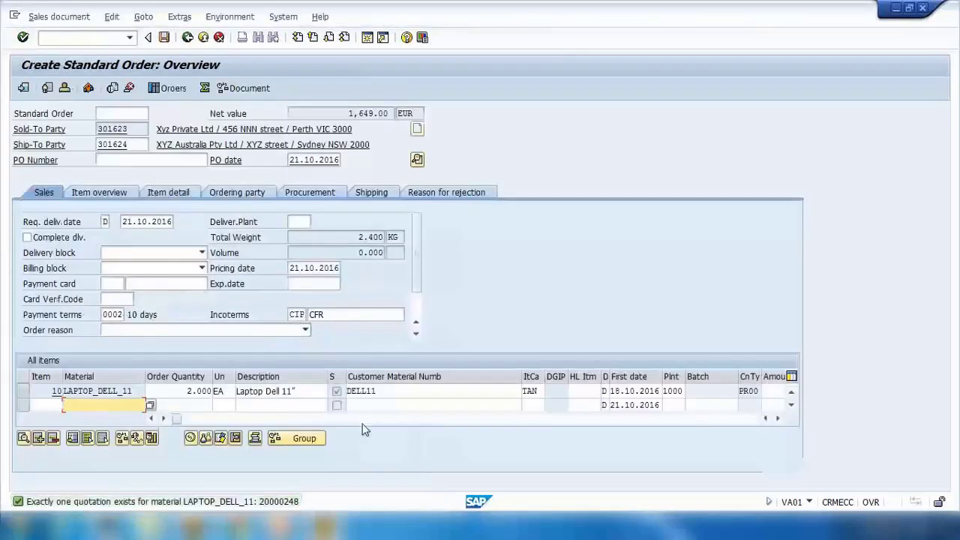
- Review the laptop item's further columns, including its customer material number, delivery date, plant and price
click(164, 418)
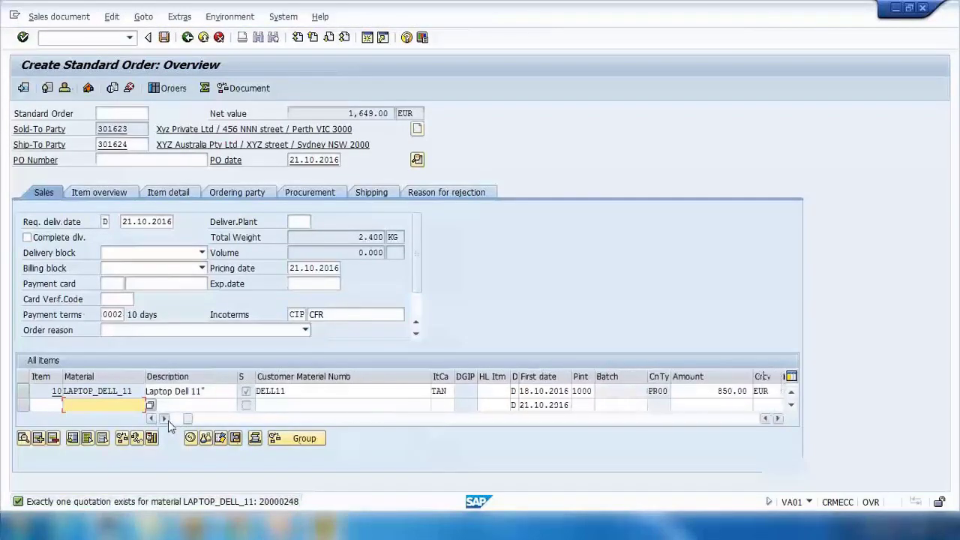
click(166, 420)
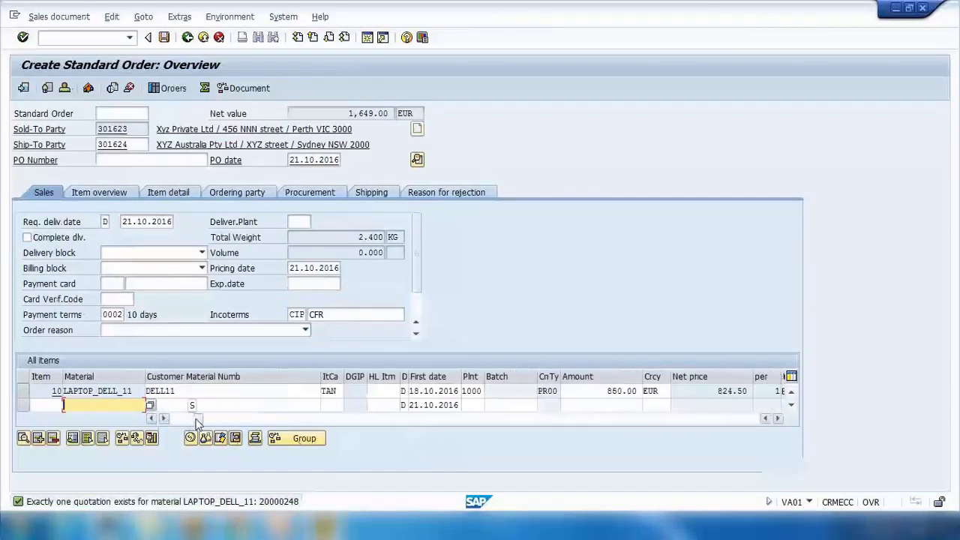
drag(198, 419, 175, 422)
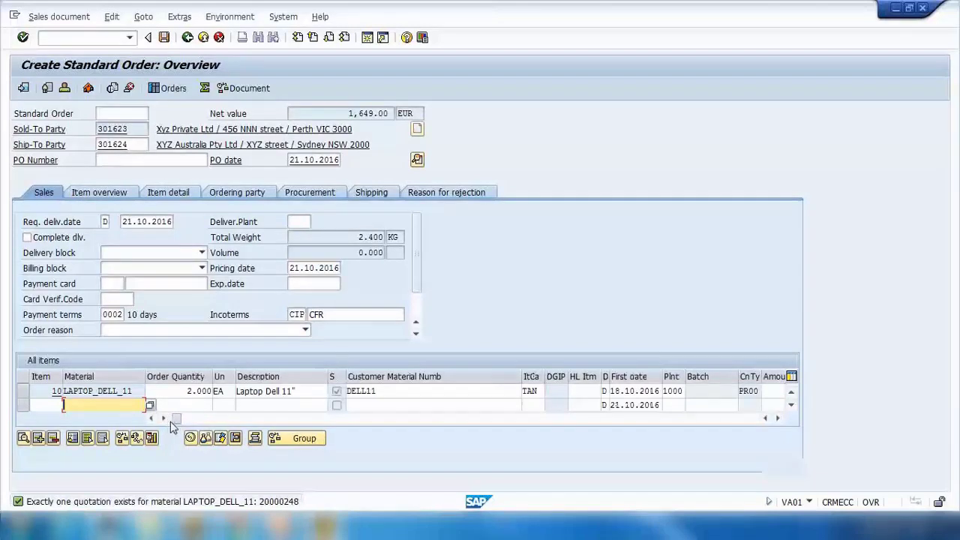
drag(175, 420, 183, 420)
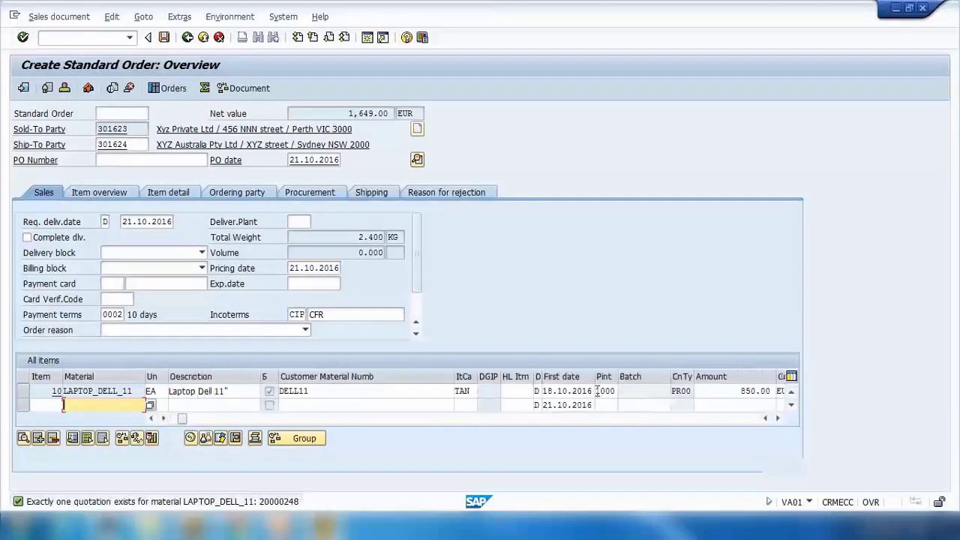
click(603, 391)
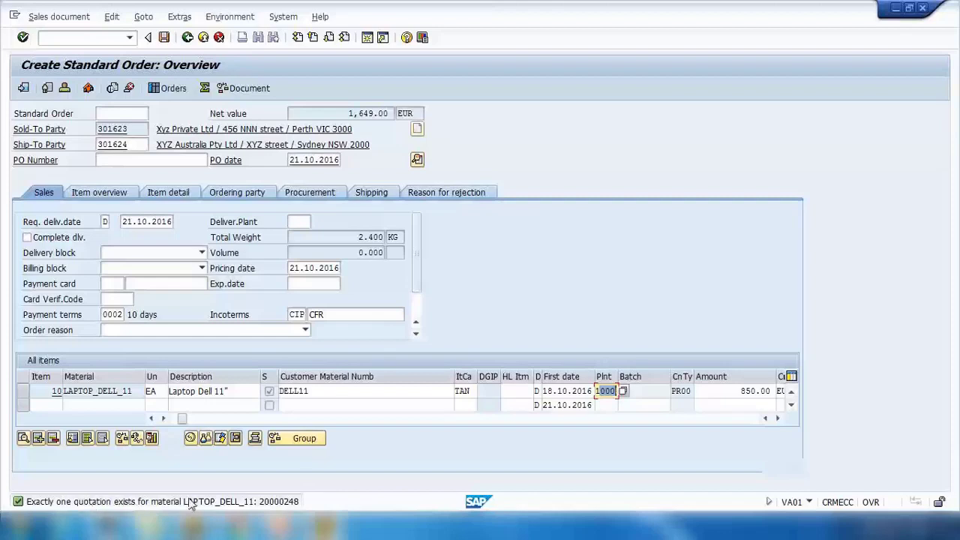
- Open the details of the status message about the laptop material's existing quotation, read them and close the help window
key(Return)
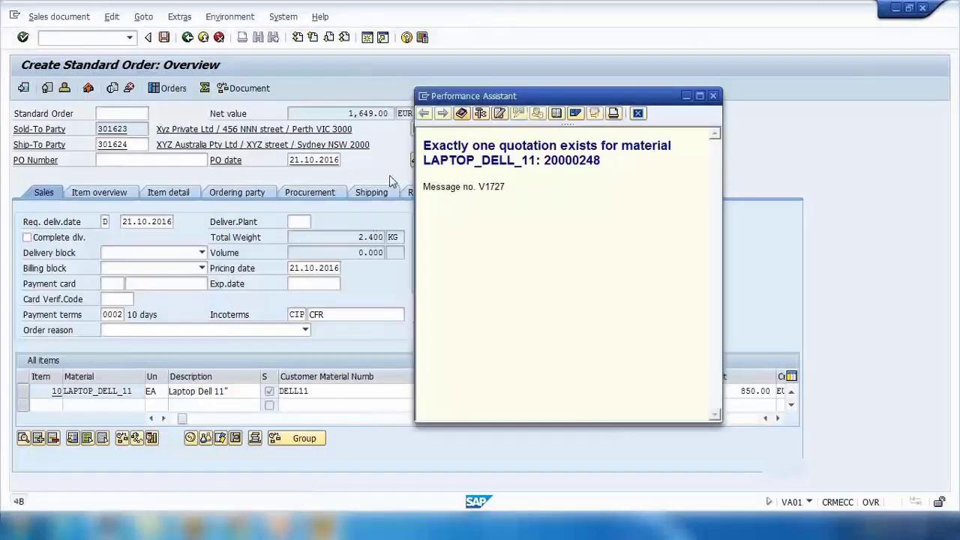
drag(423, 145, 623, 168)
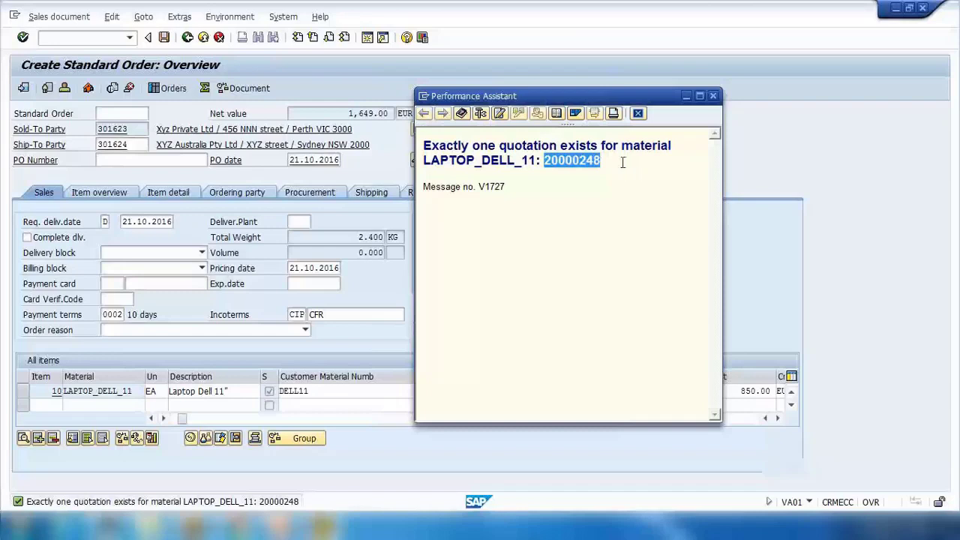
click(712, 97)
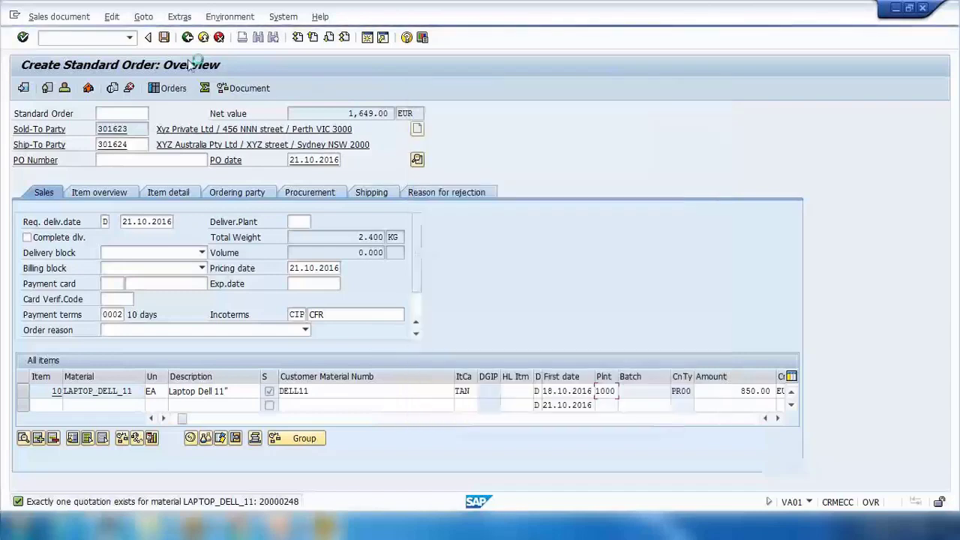
key(Return)
- Abandon the current order and restart sales order creation with /nva01
click(108, 38)
text(/nva01)
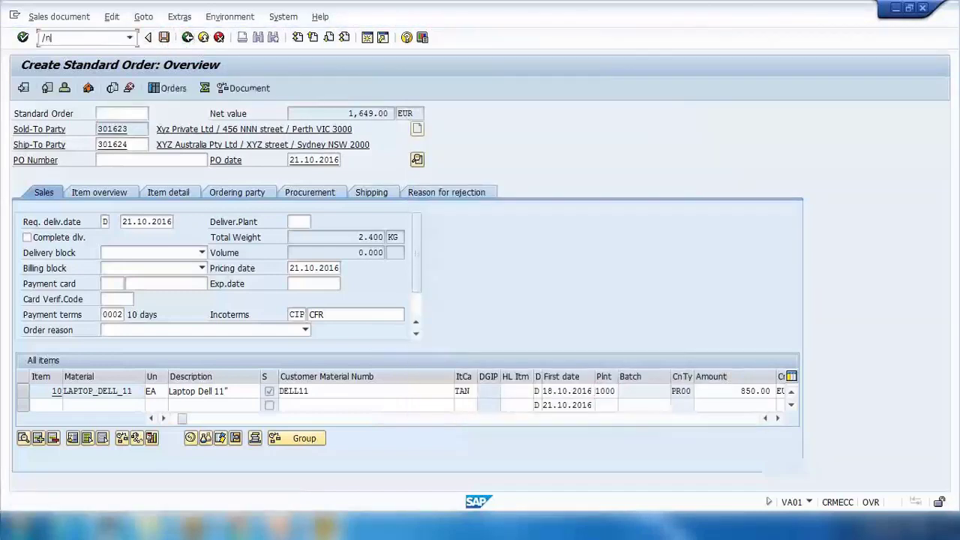
key(Return)
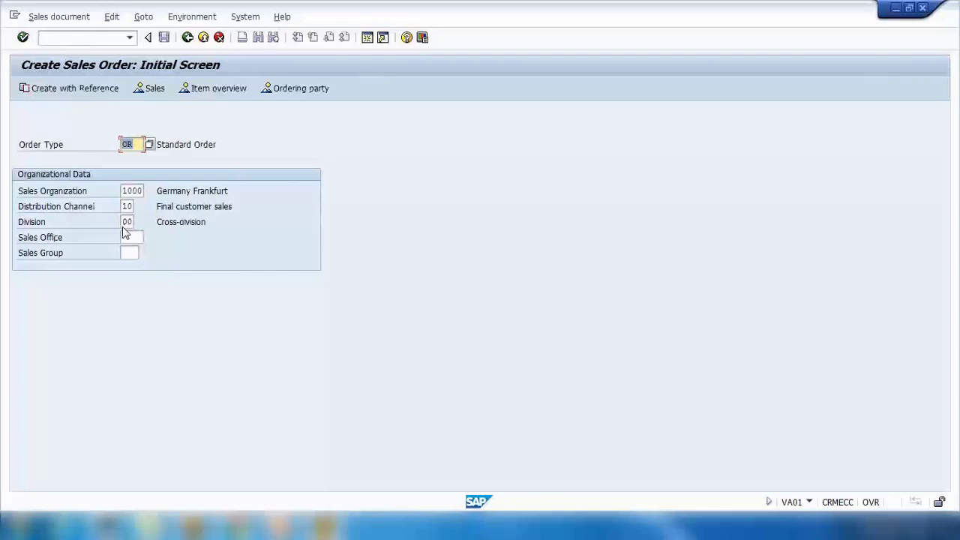
- Start creating the order with reference to a quotation and search for quotations by the customer's sold-to party number
click(84, 90)
drag(224, 208, 422, 106)
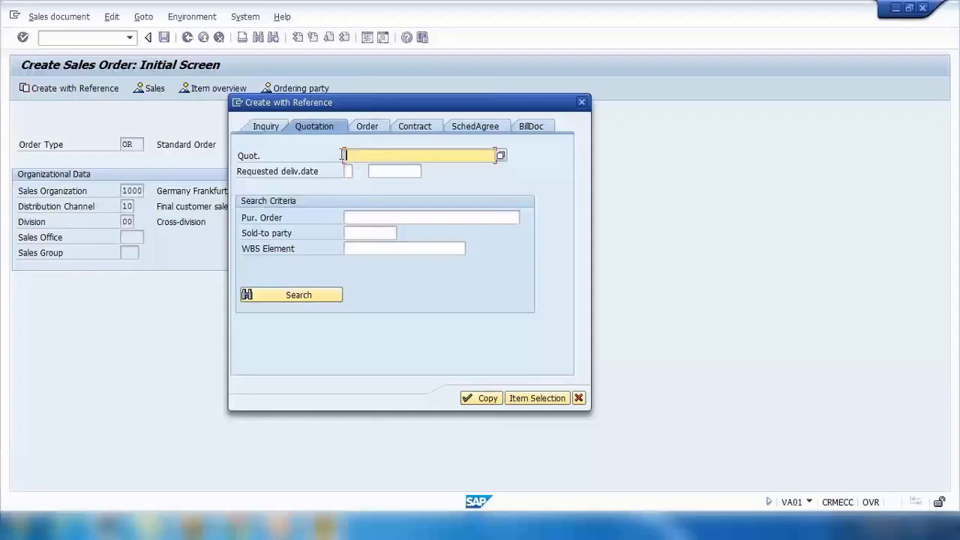
click(355, 233)
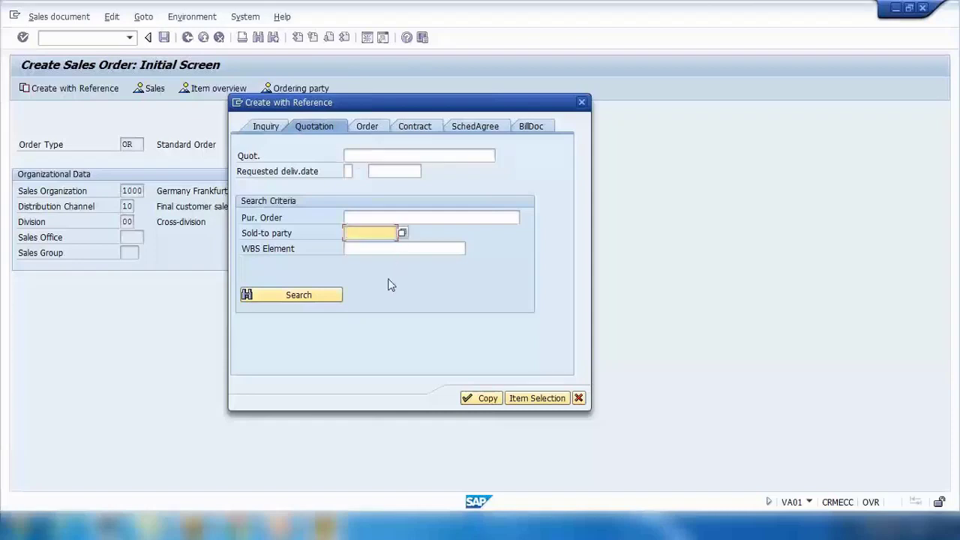
text(301)
click(367, 247)
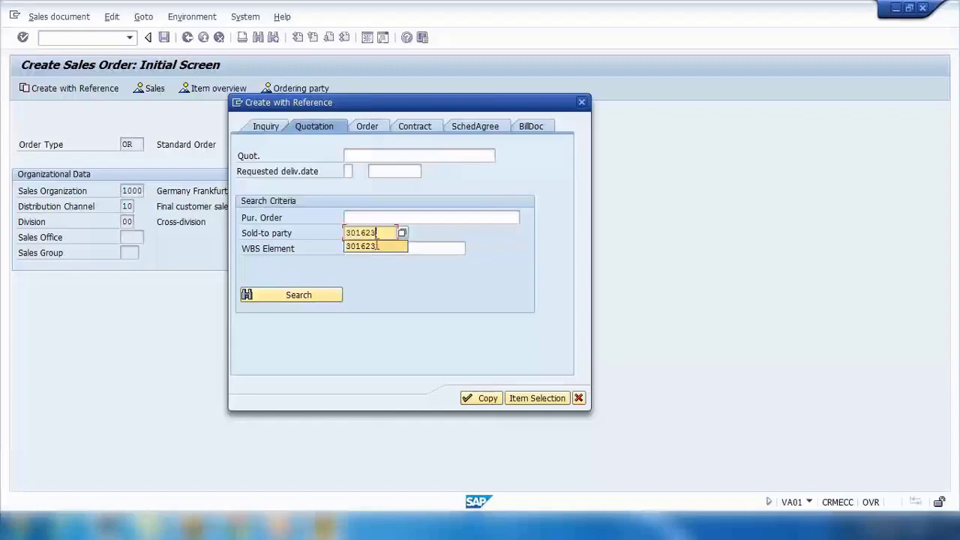
click(312, 297)
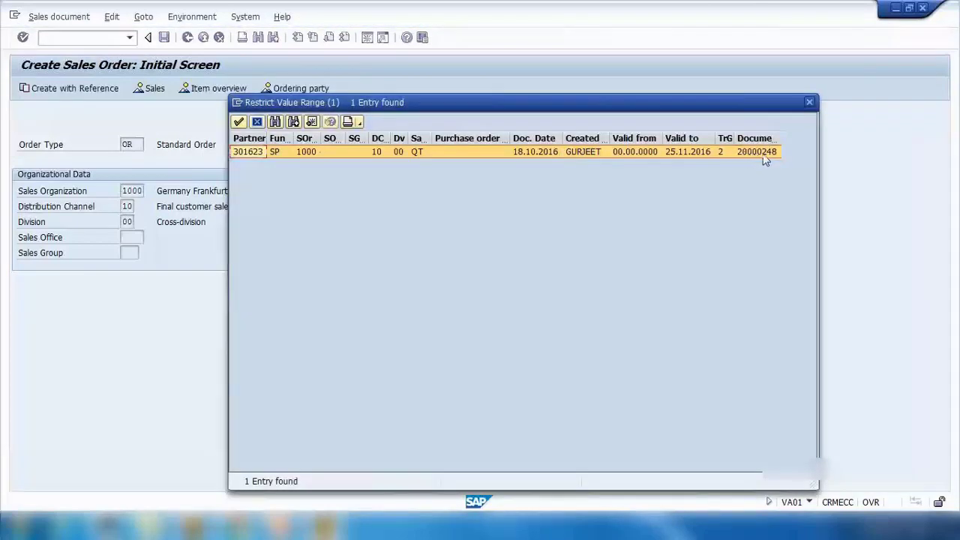
- Pick the customer's quotation, copy it into the standard order and accept the delivery proposal for the laptop item
click(753, 154)
double_click(633, 152)
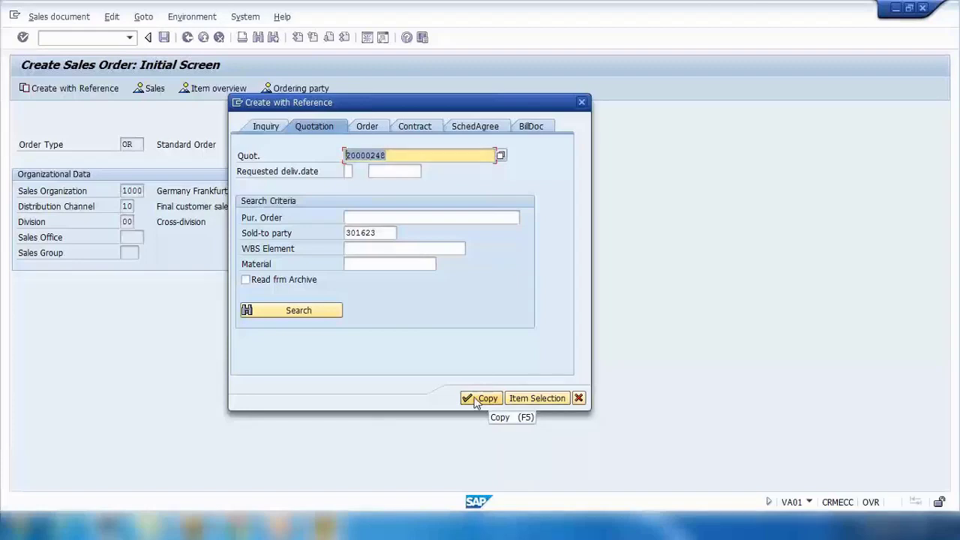
click(475, 400)
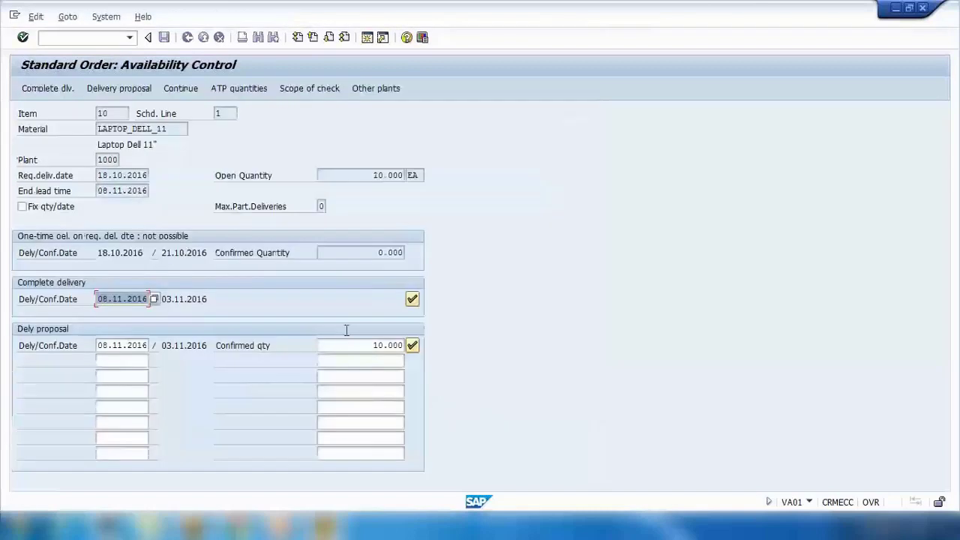
click(415, 347)
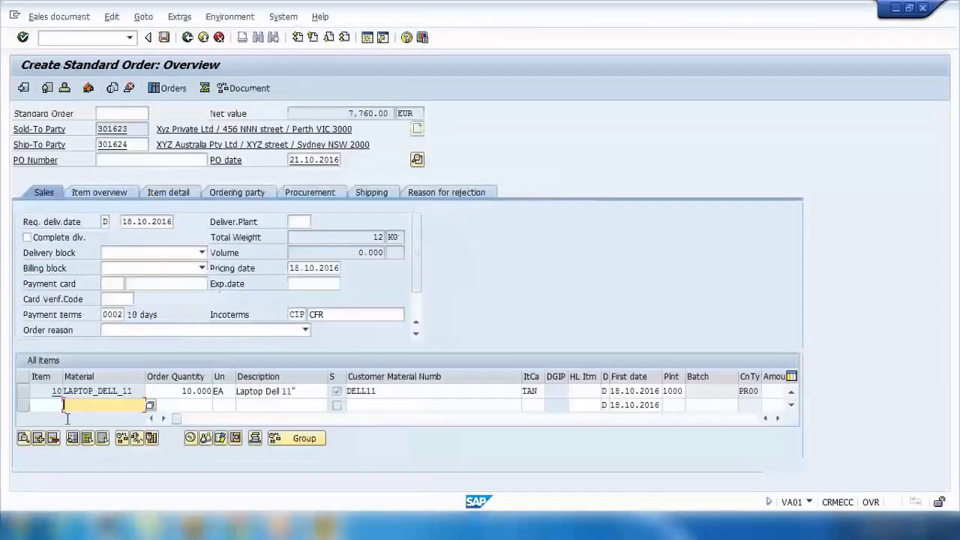
double_click(106, 390)
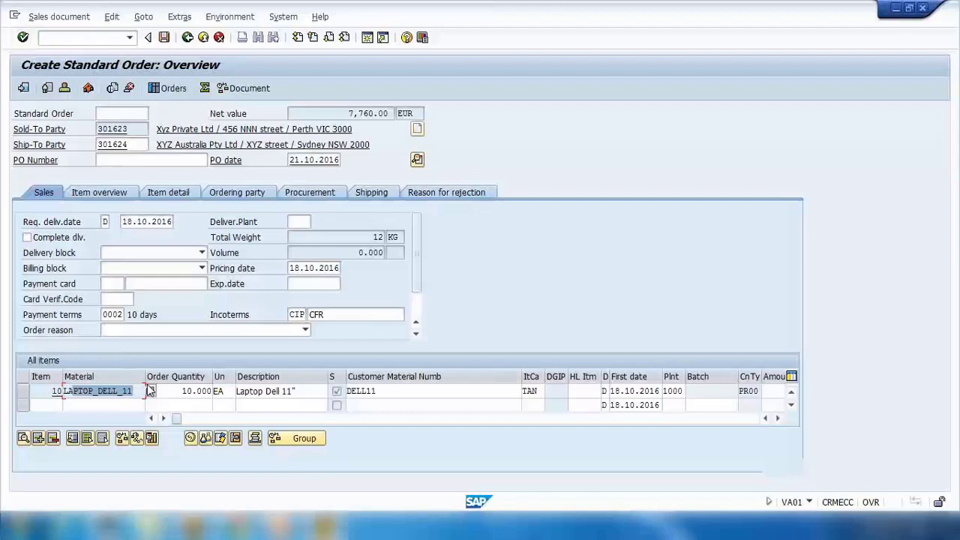
click(94, 39)
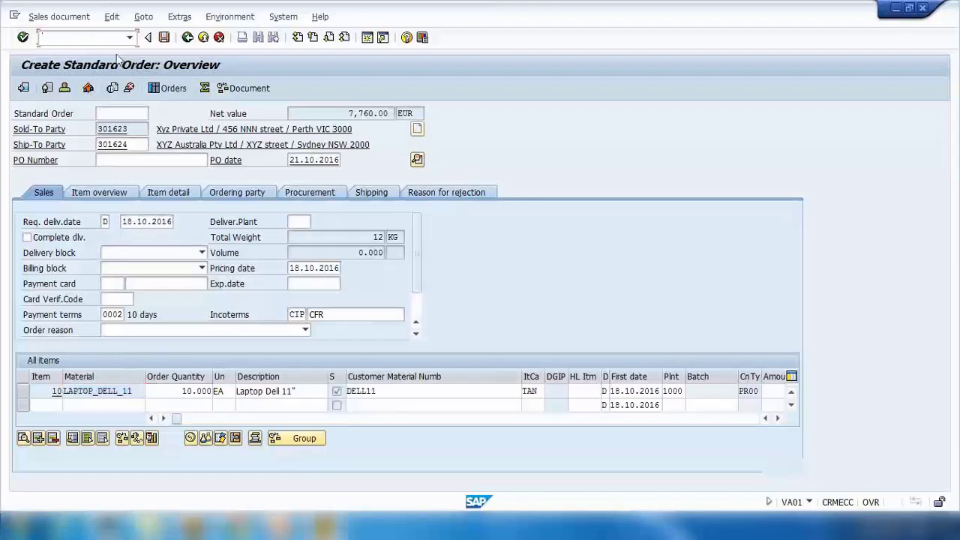
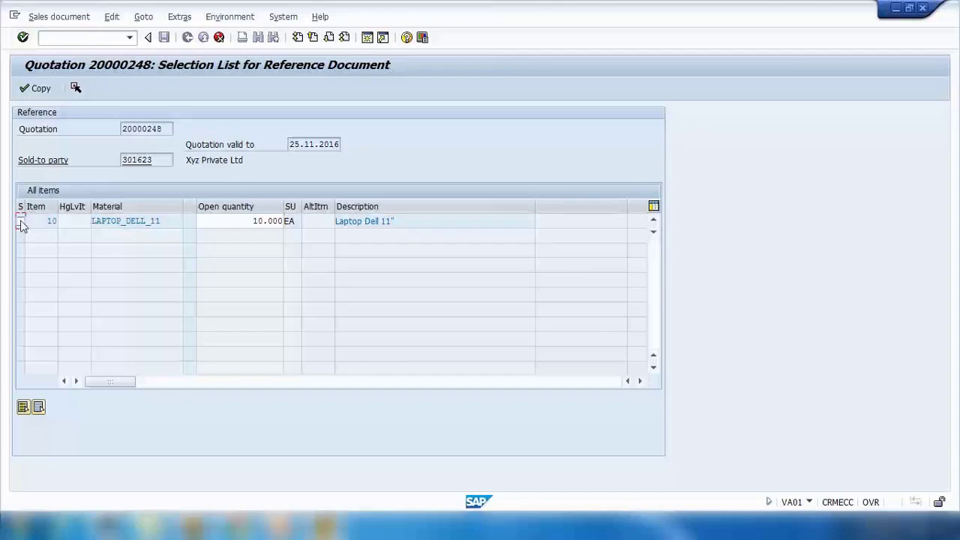
- Select the LAPTOP_DELL_11 item in the quotation's selection list, and leave without copying for transaction VA22
click(21, 222)
click(165, 222)
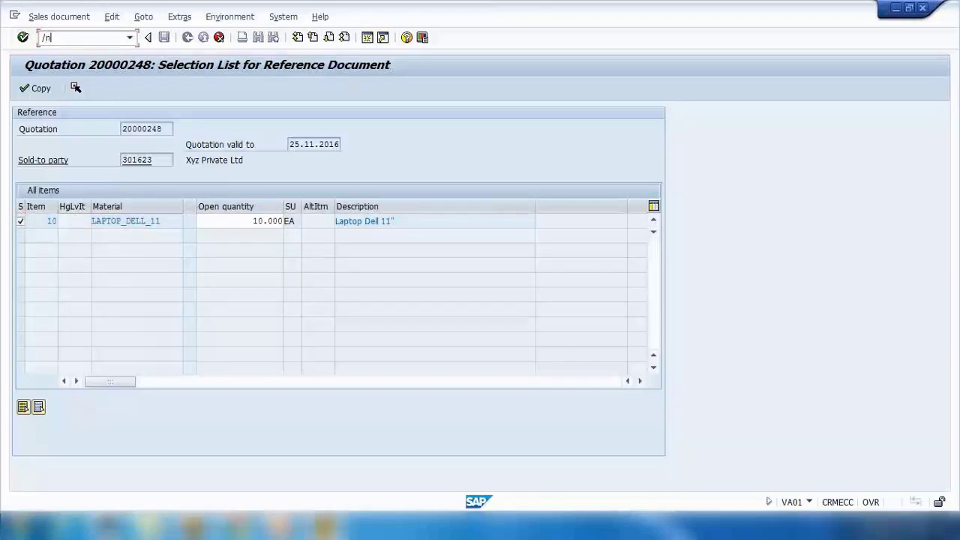
text(/nva22)
key(Return)
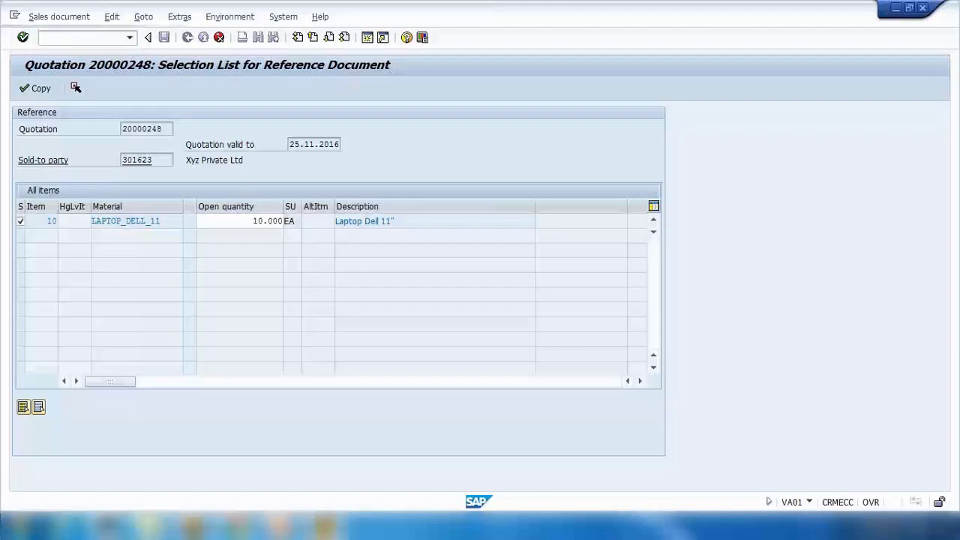
key(BackSpace)
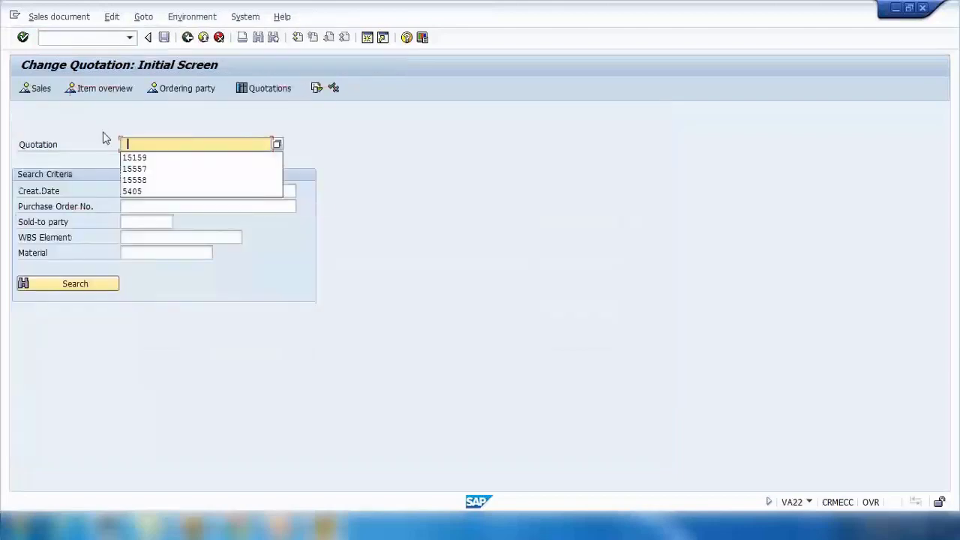
text(LAPTOP_DELL_11)
key(BackSpace)
key(BackSpace)
key(BackSpace)
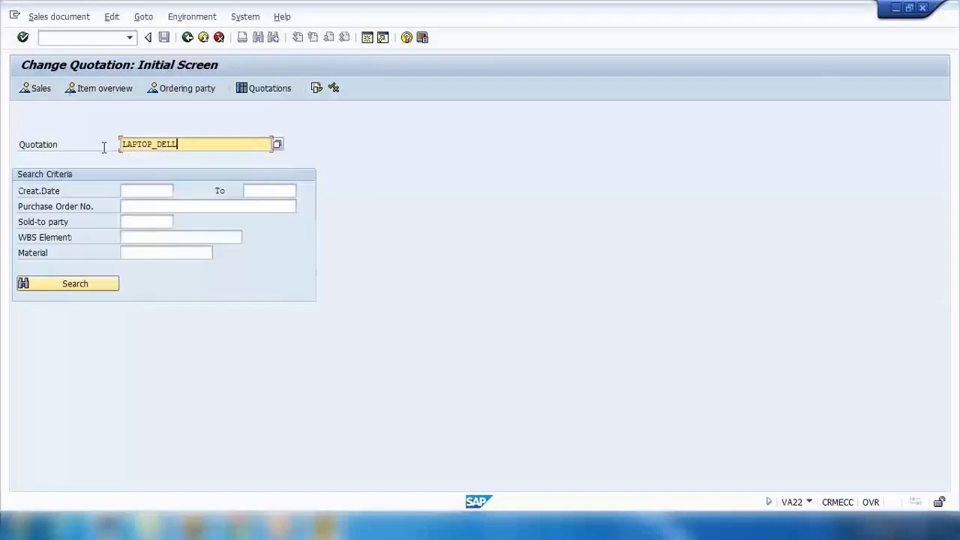
key(BackSpace)
key(BackSpace)
key(BackSpace)
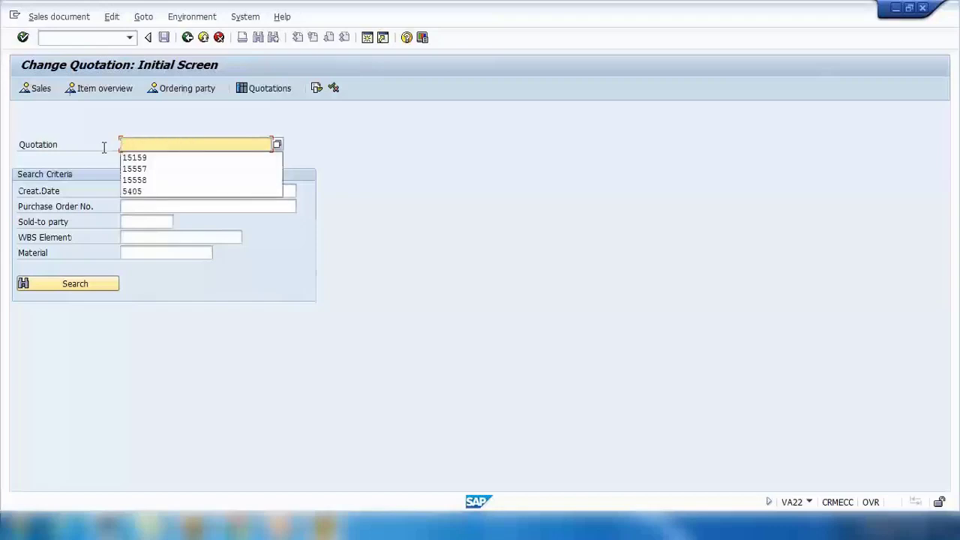
- Search for sales documents by material LAPTOP_DELL_11 and open the QT entry for changes
click(139, 252)
text(LAPTOP_DELL_11)
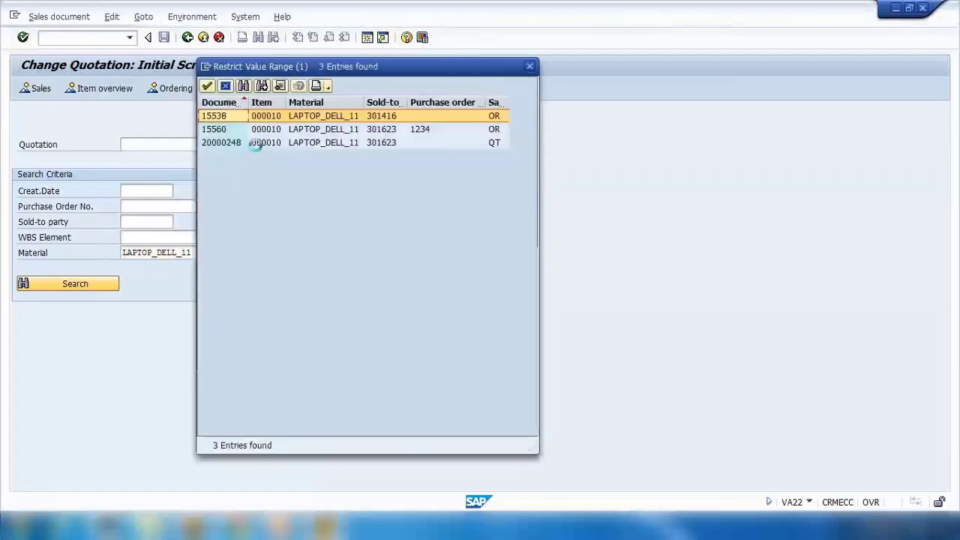
double_click(255, 143)
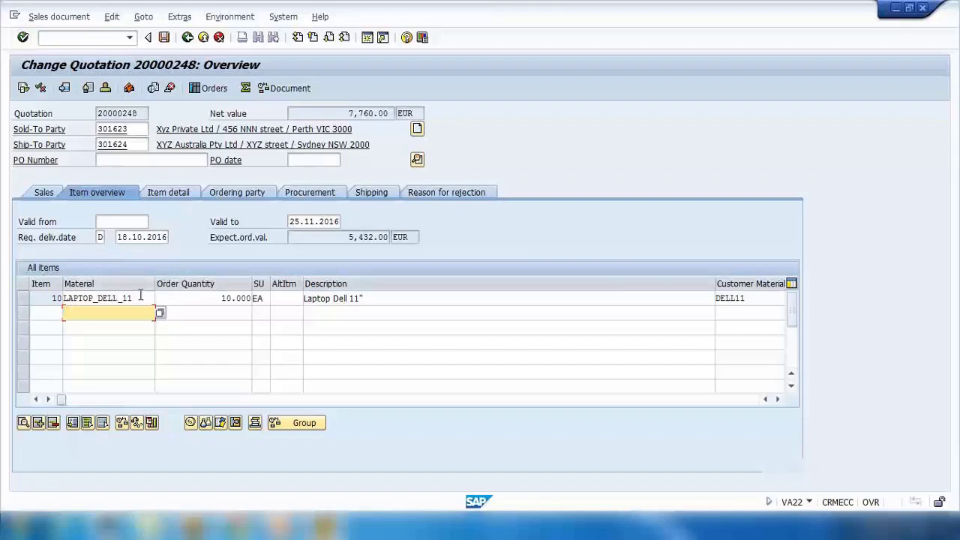
- Add a second LAPTOP_DELL_11 item to the quotation with an order quantity of 5
double_click(140, 295)
key(ctrl+c)
click(89, 315)
key(ctrl+v)
click(223, 309)
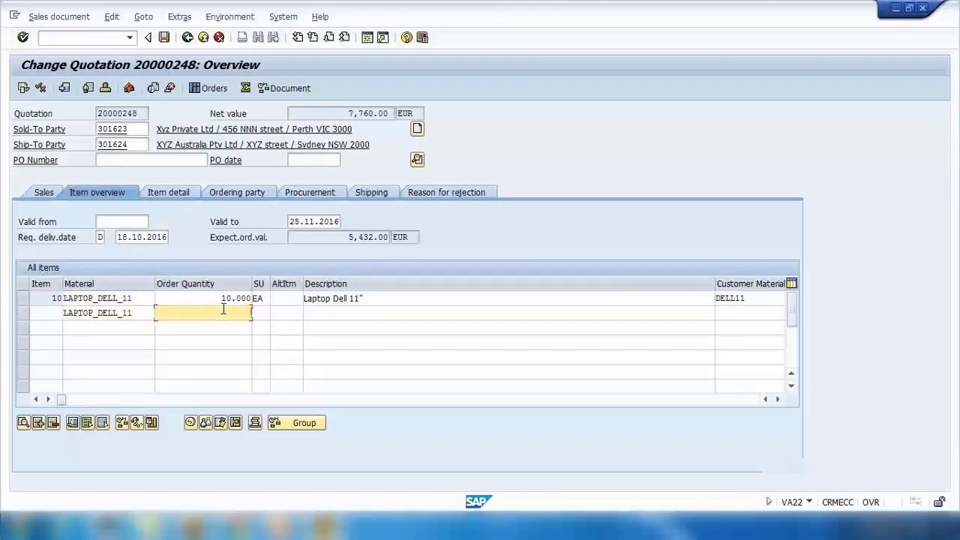
key(Return)
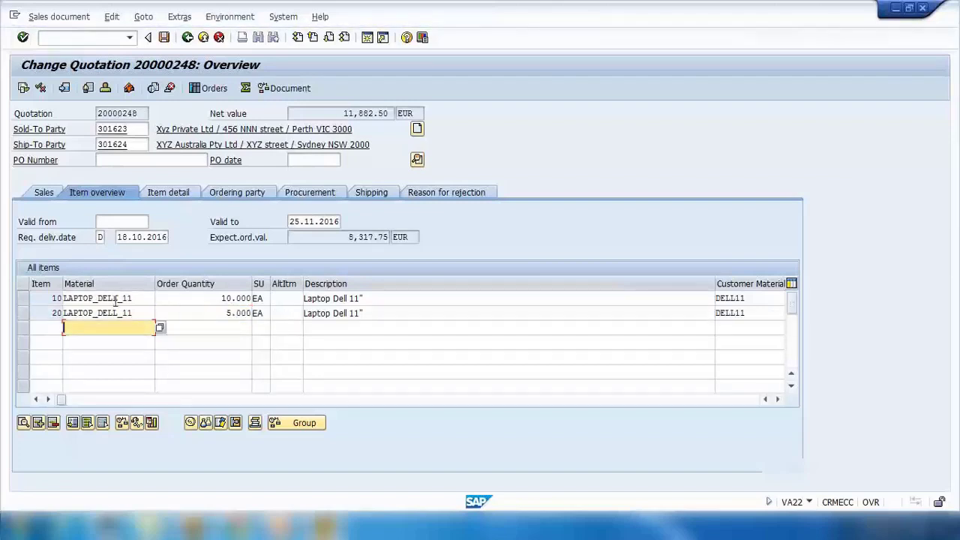
- Try to save the quotation, choose to edit the incomplete data, and set the plant of item 20 to 1000
click(164, 37)
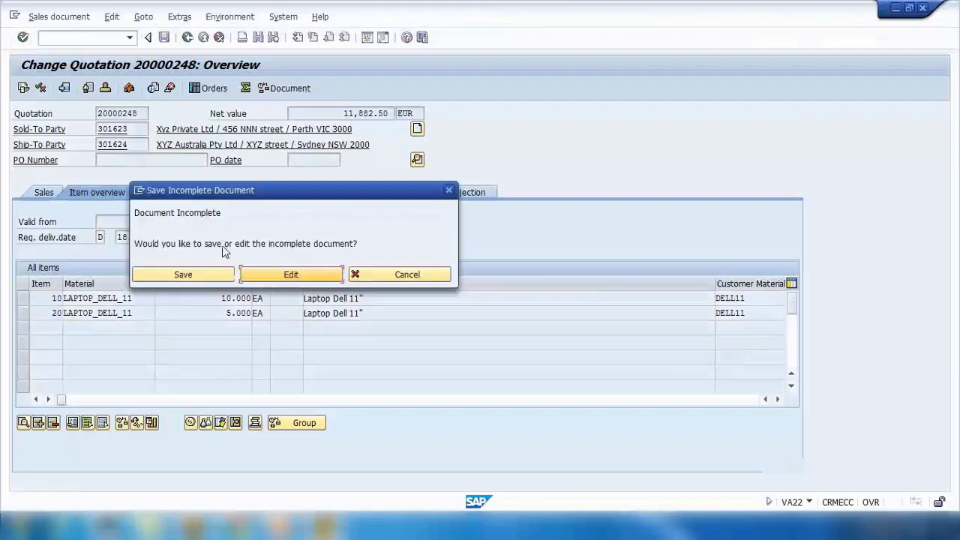
click(265, 274)
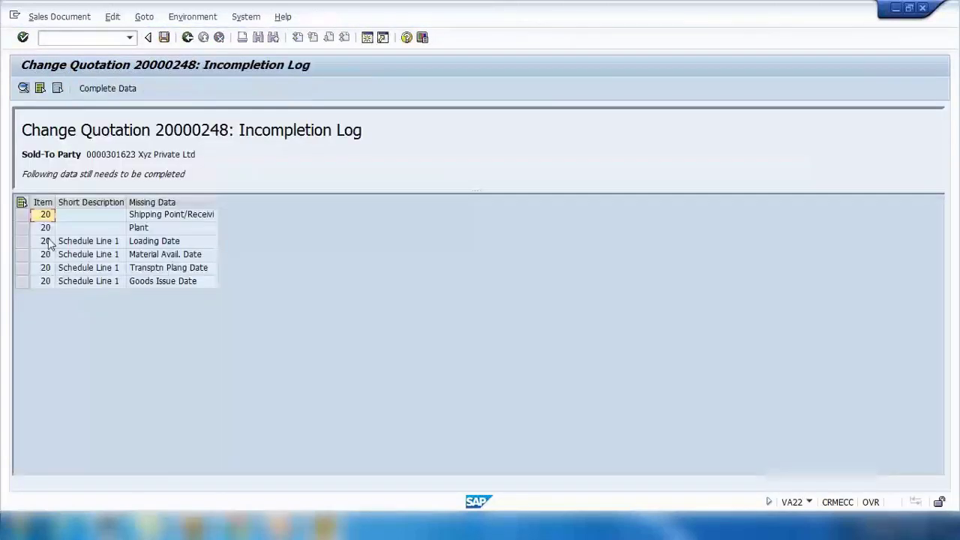
click(21, 228)
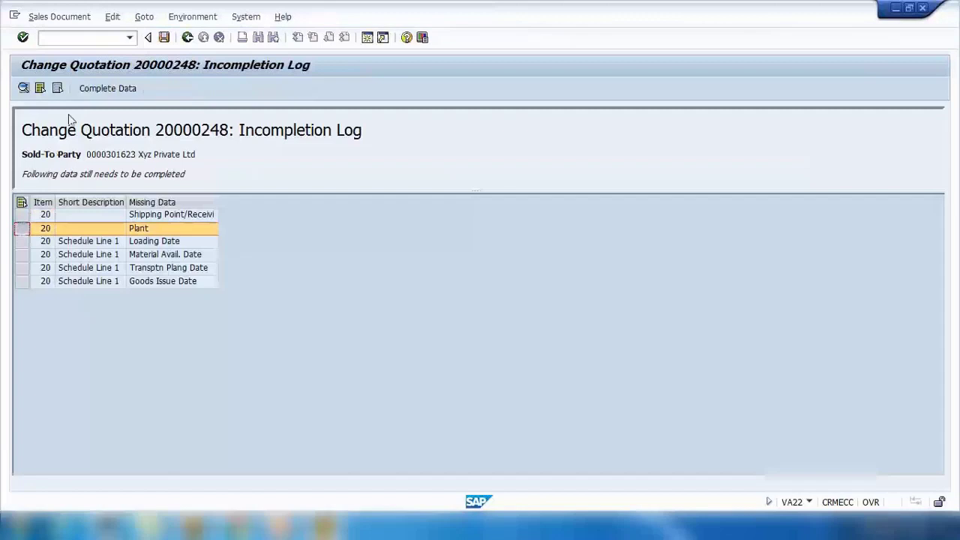
click(105, 88)
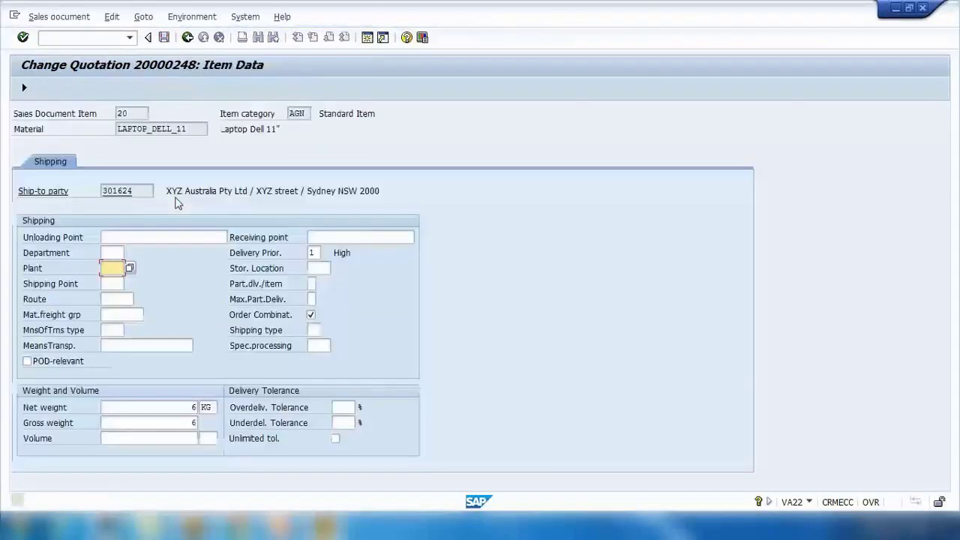
text(1000)
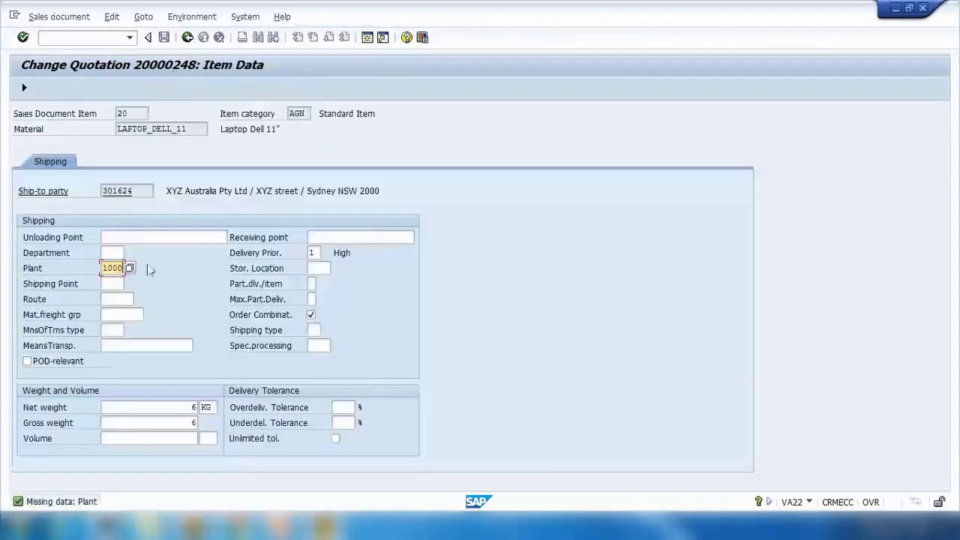
key(Return)
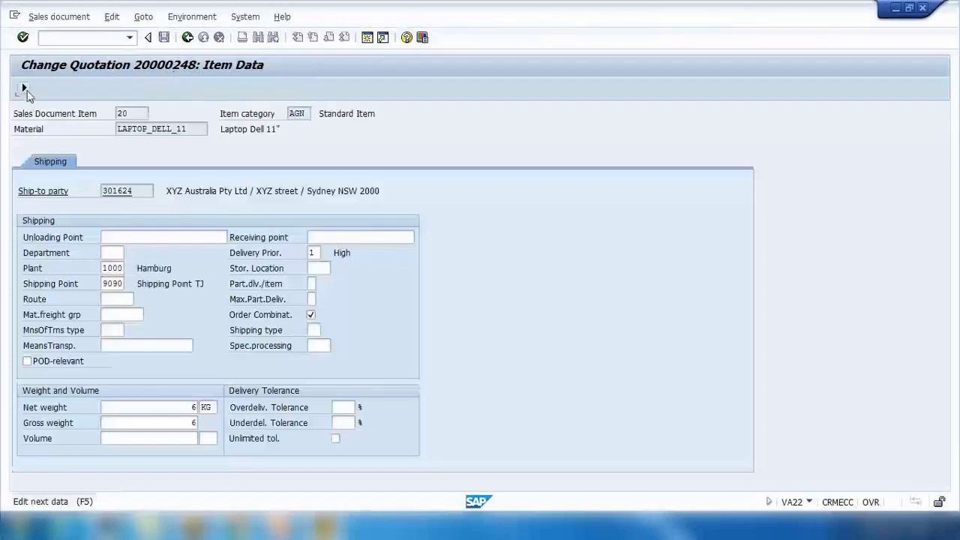
click(23, 88)
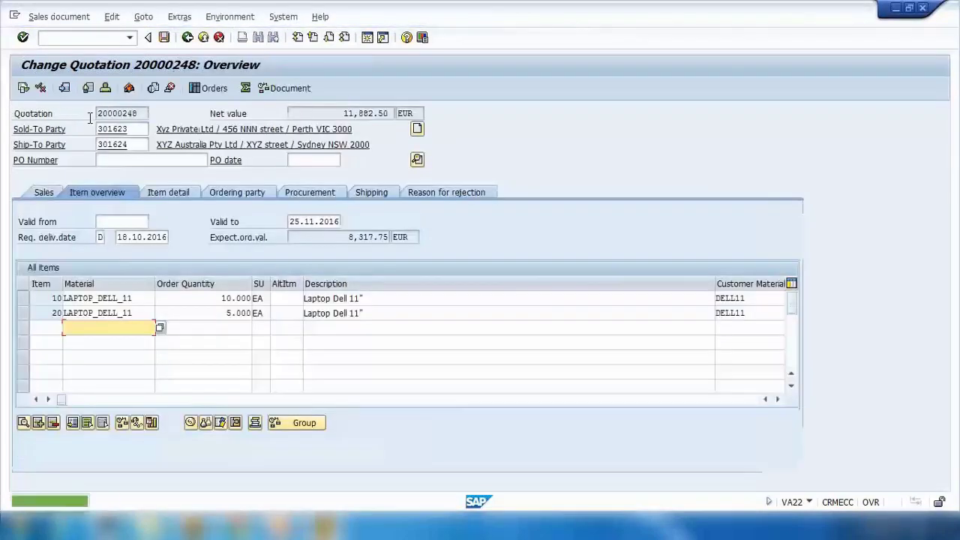
- Check the quotation's incompletion log and save the quotation
click(111, 16)
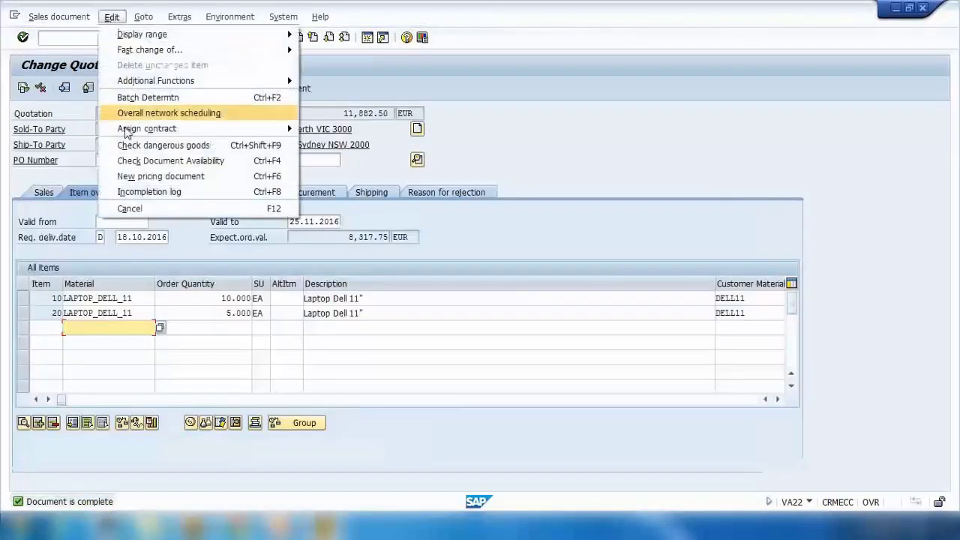
click(137, 192)
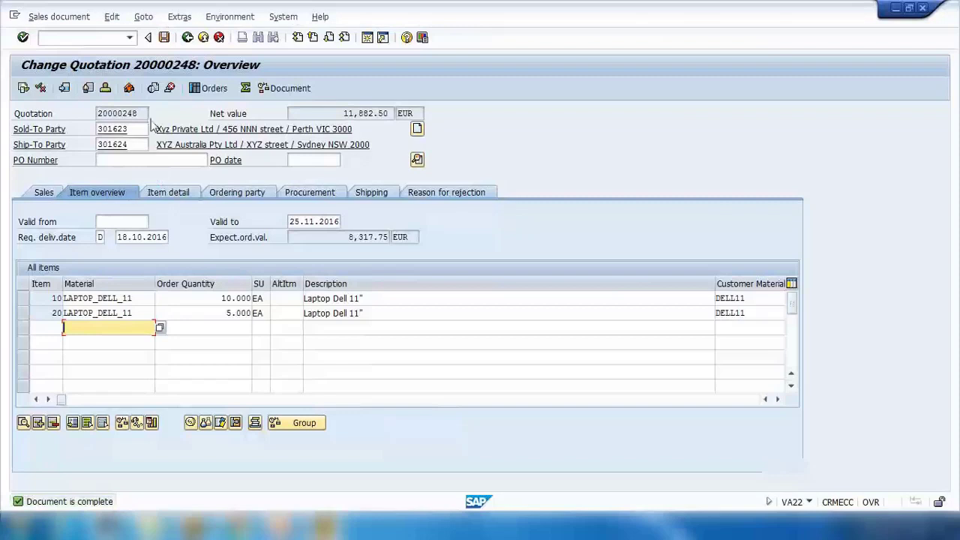
click(166, 41)
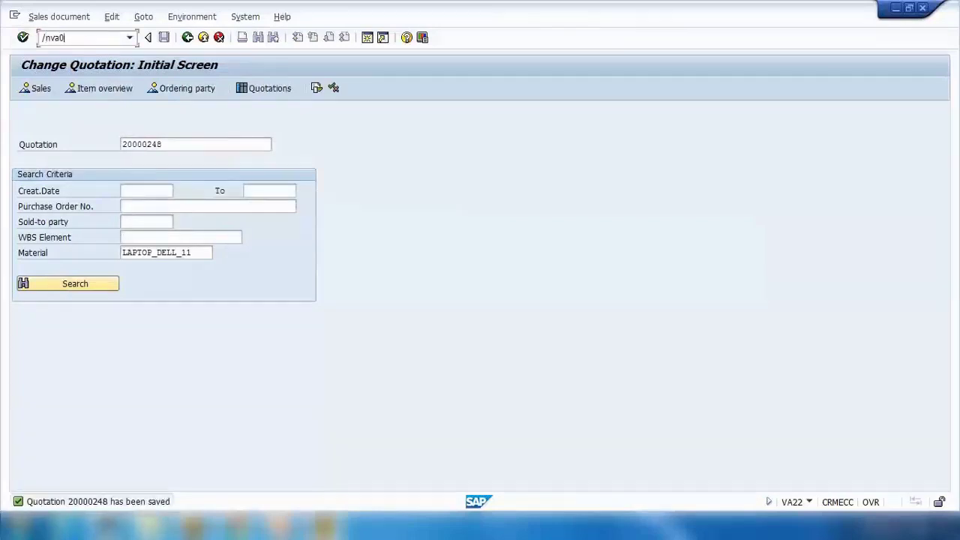
- Restart sales order creation with /nva01, reference the customer's updated quotation, and open its item selection
key(Return)
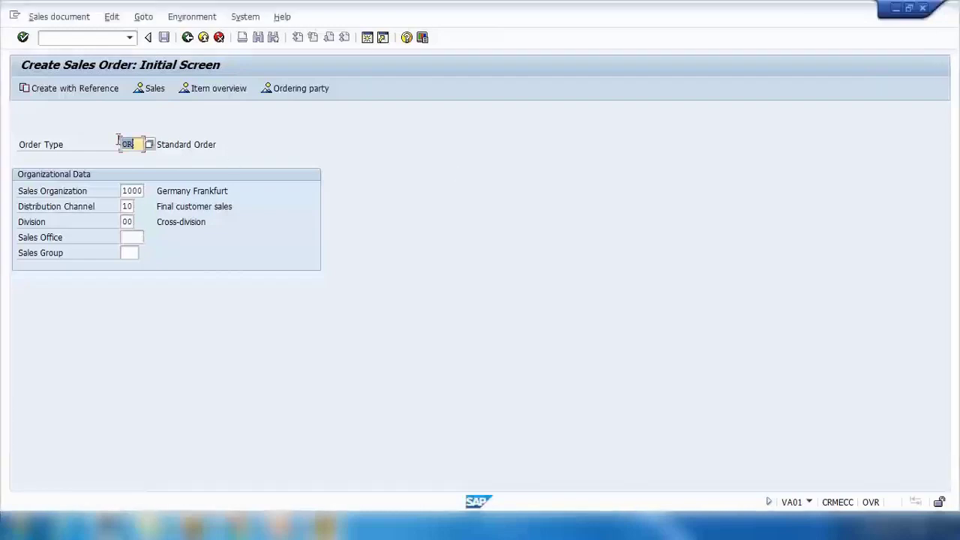
click(70, 89)
click(162, 256)
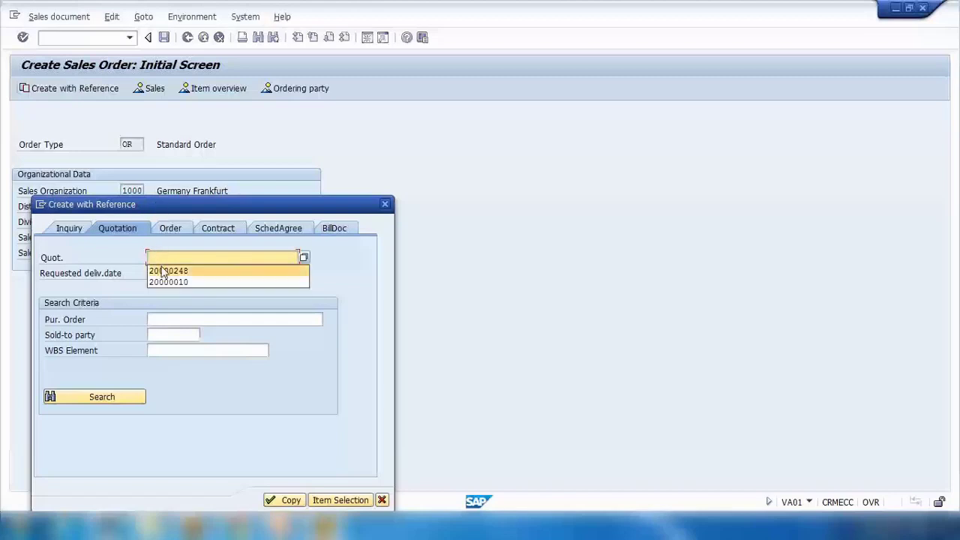
click(167, 269)
drag(204, 211, 268, 159)
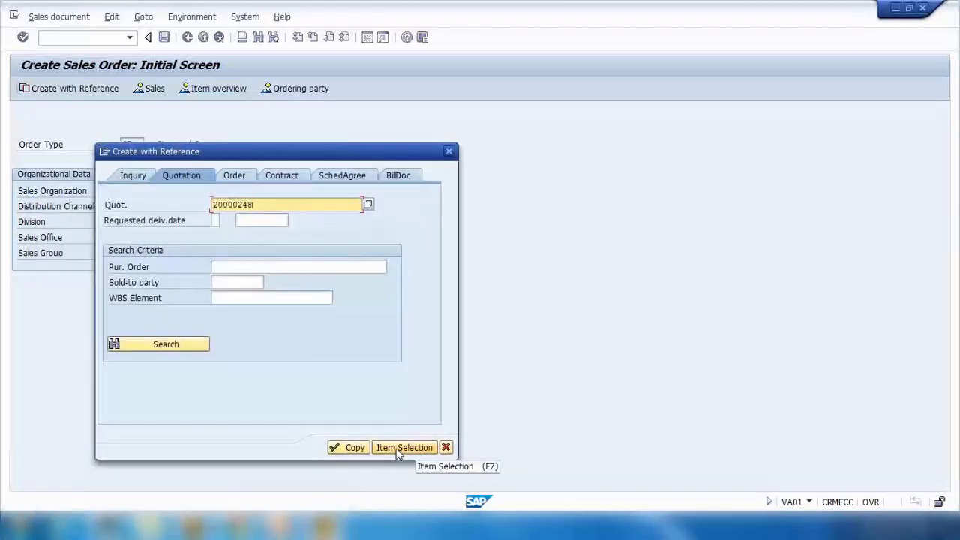
click(398, 448)
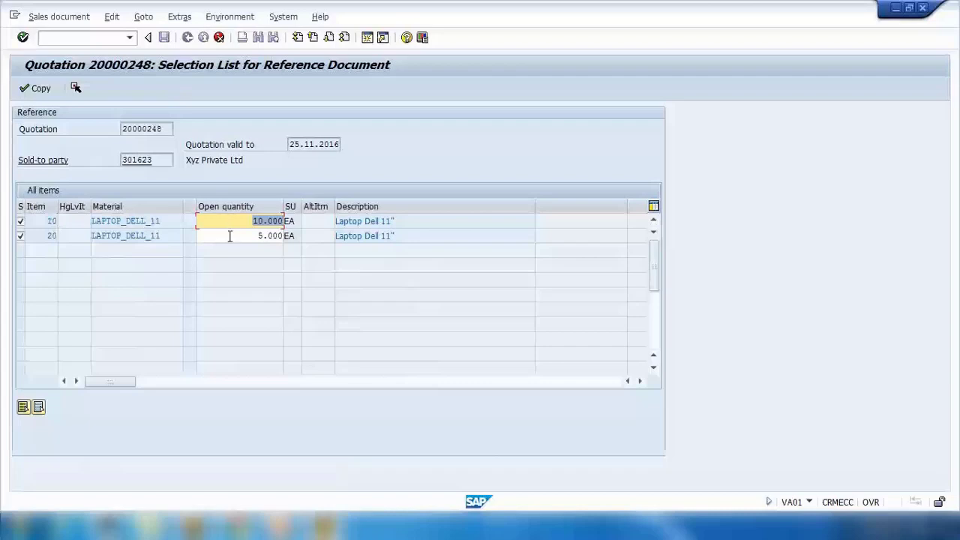
- Deselect item 20, set the open quantity of item 10 to 2, and copy the selection into the order
click(21, 238)
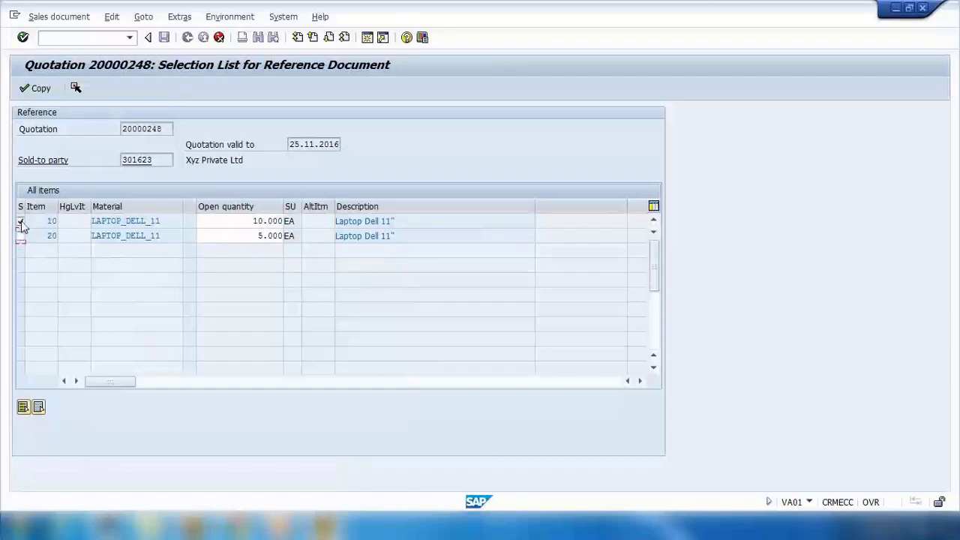
click(250, 221)
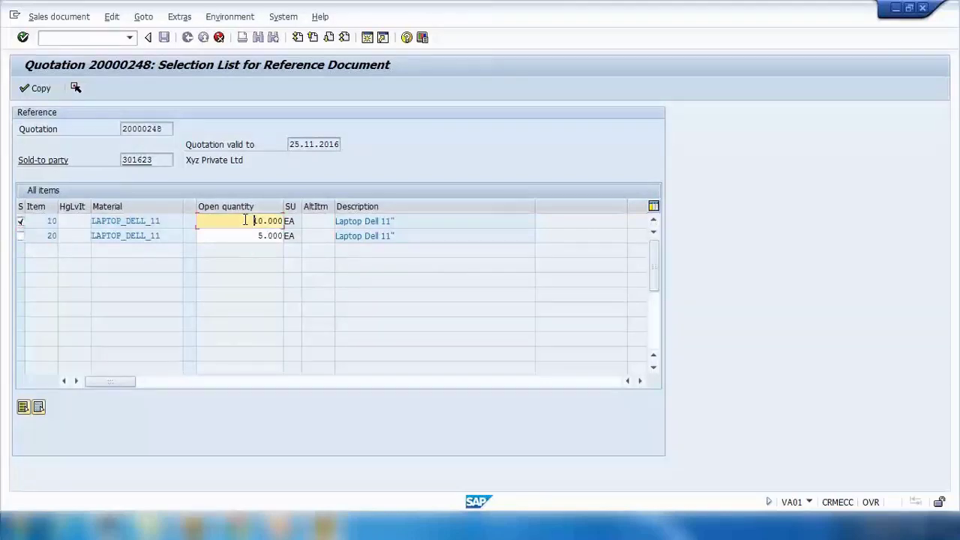
drag(251, 220, 314, 223)
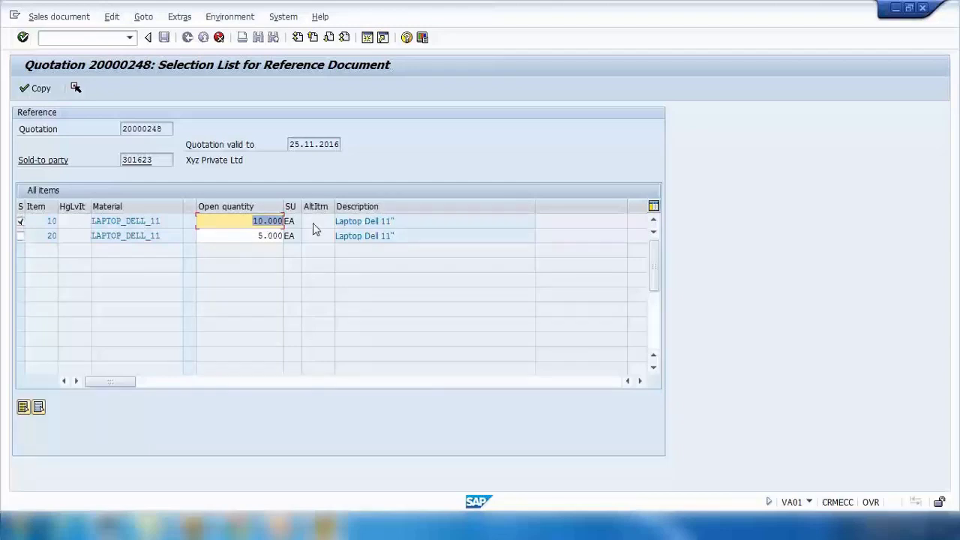
text(2)
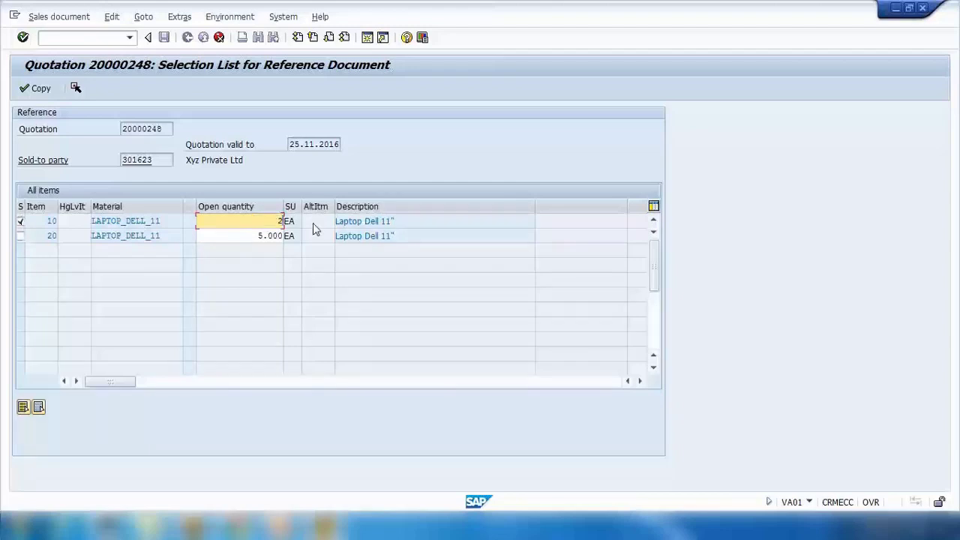
click(42, 88)
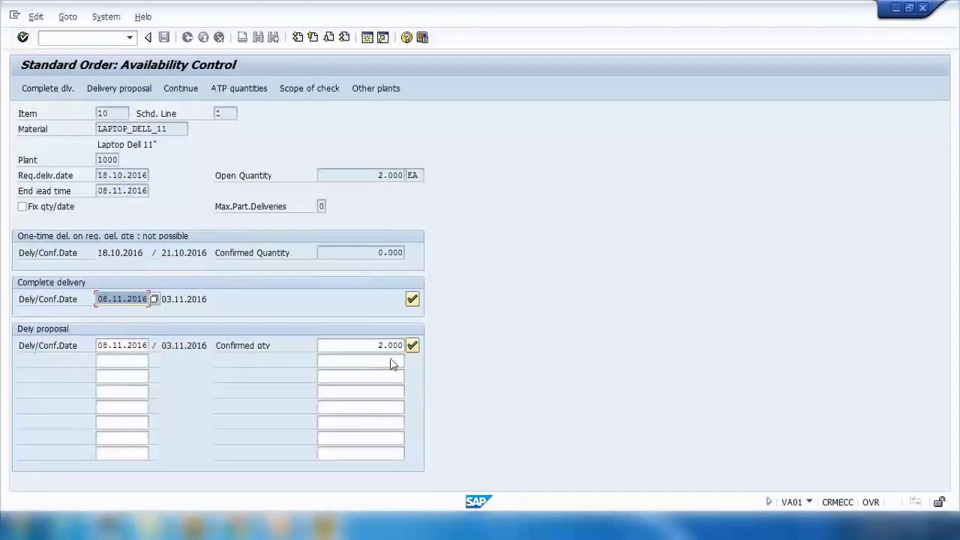
- Accept the delivery proposal for the laptop item and enter the customer's purchase order number
click(412, 346)
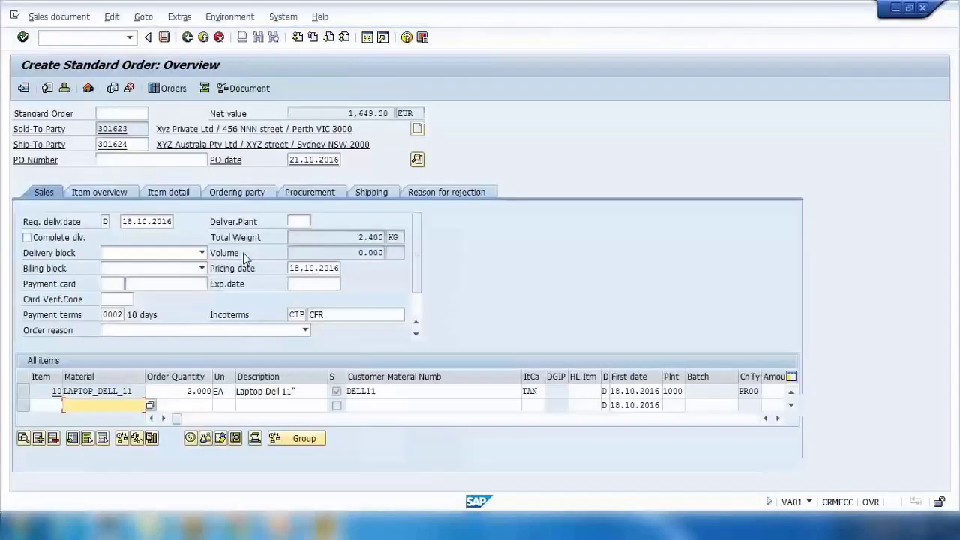
click(51, 391)
drag(177, 390, 238, 385)
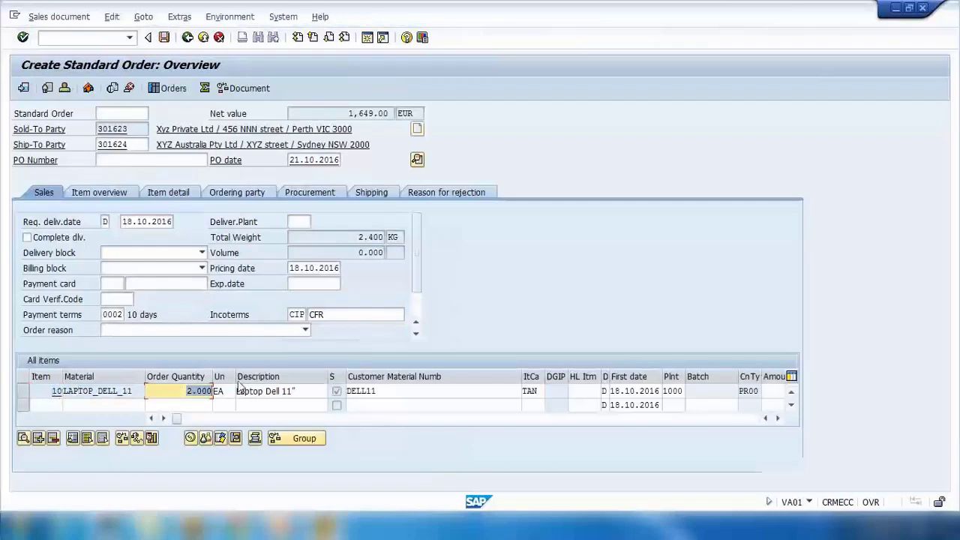
key(Return)
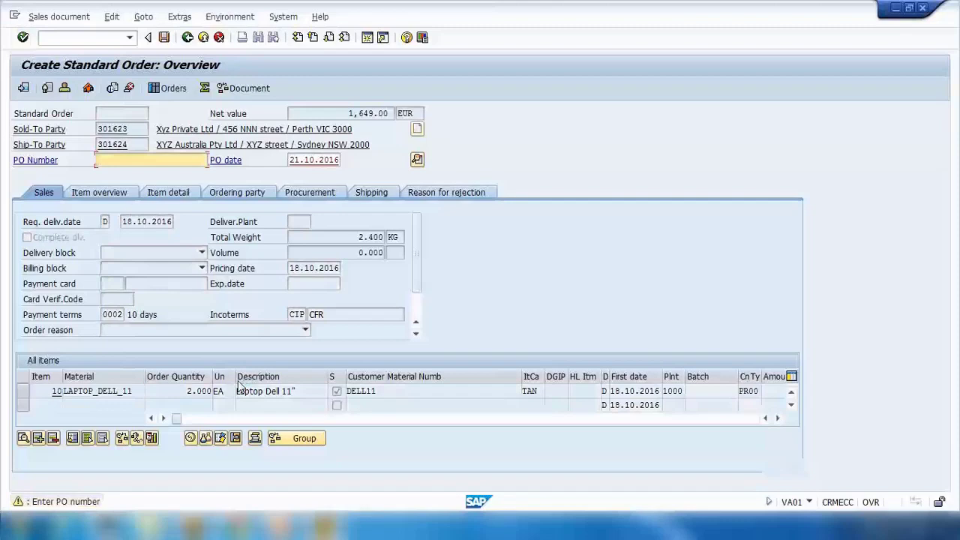
text(12334)
key(Return)
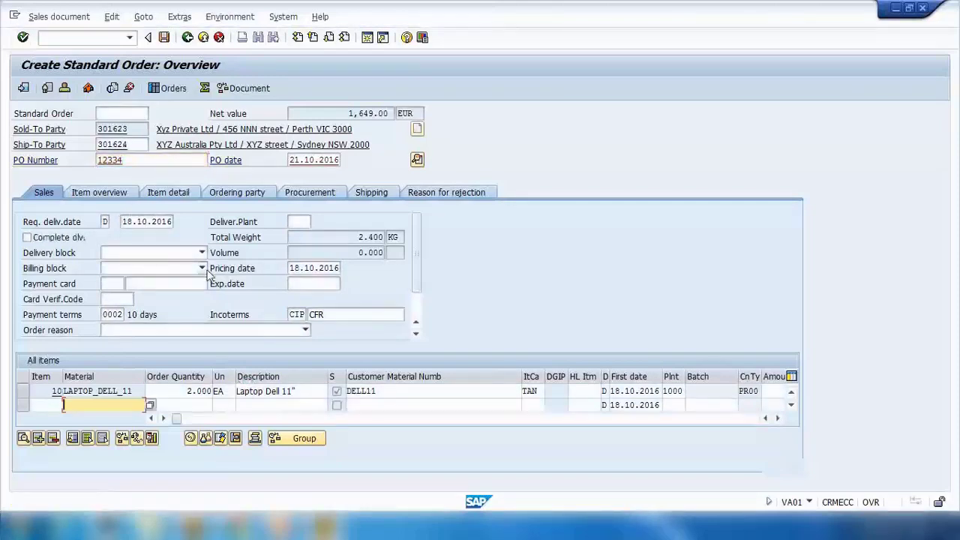
- Check the order's incompletion log and save the standard order
click(141, 17)
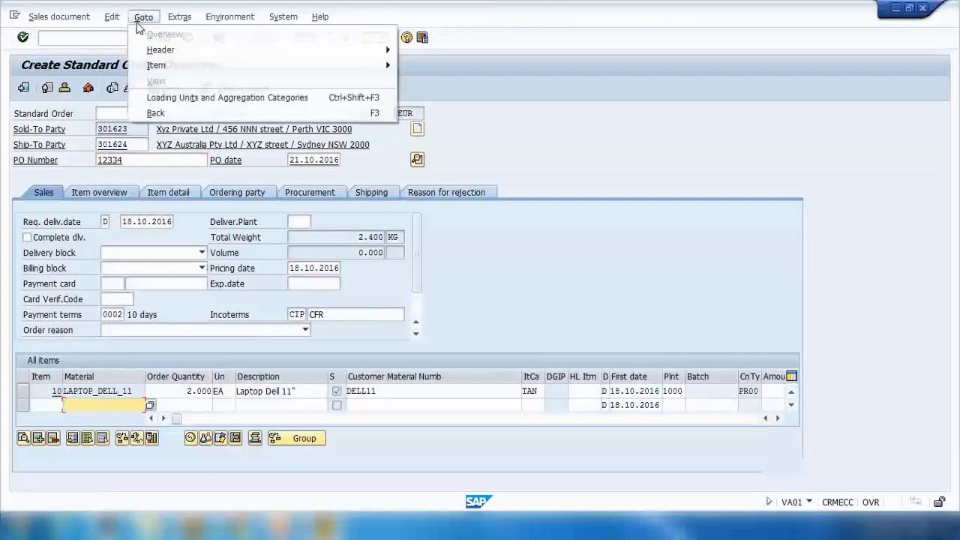
mouse_move(112, 16)
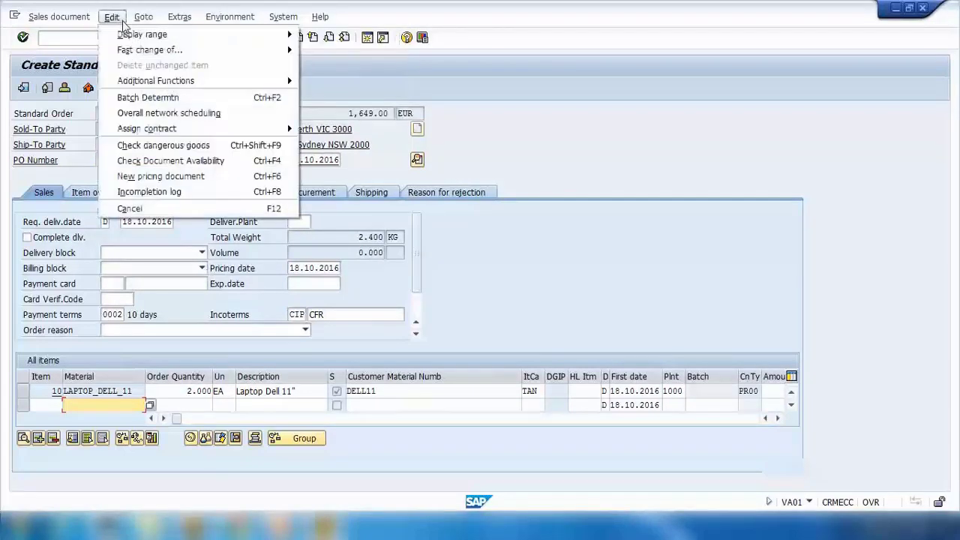
click(138, 194)
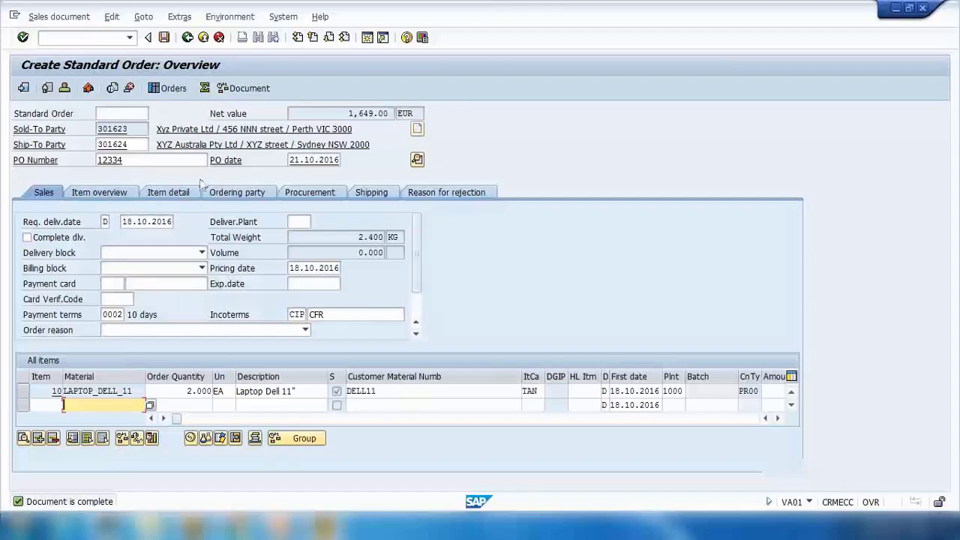
click(165, 39)
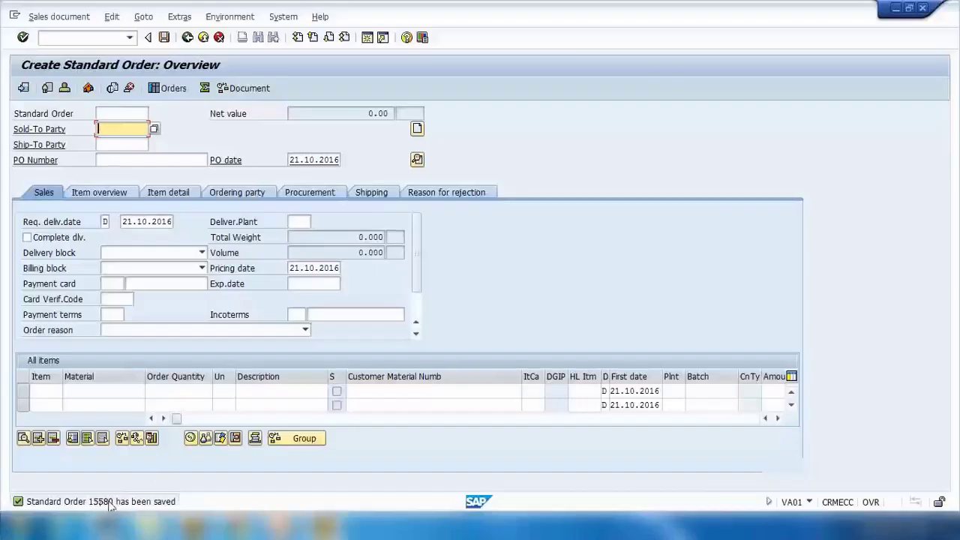
- Go to sales order change with /nva02 and clear the prefilled order number
click(76, 42)
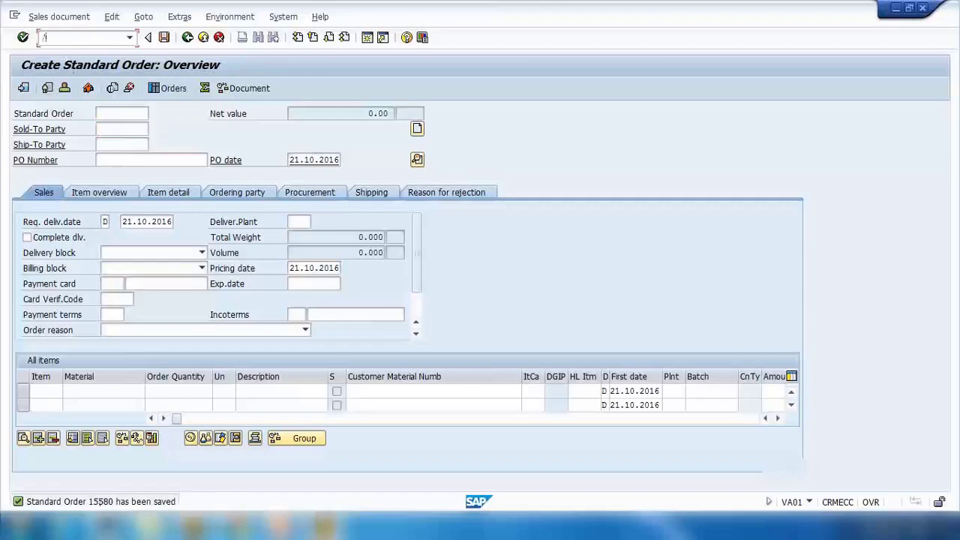
text(/nva02)
key(Return)
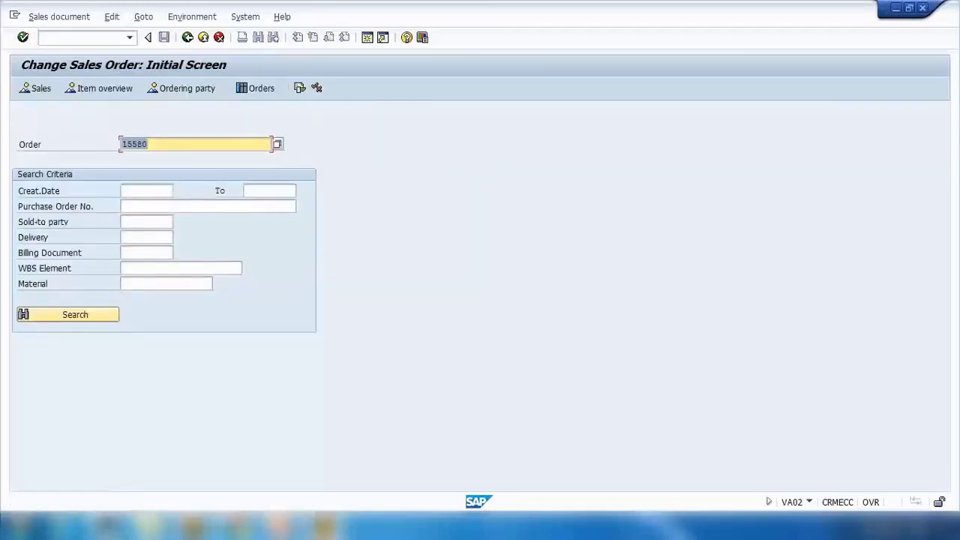
key(BackSpace)
- Search for sales orders by the customer's sold-to party number and choose the order dated 21.10.2016 from the results
click(131, 222)
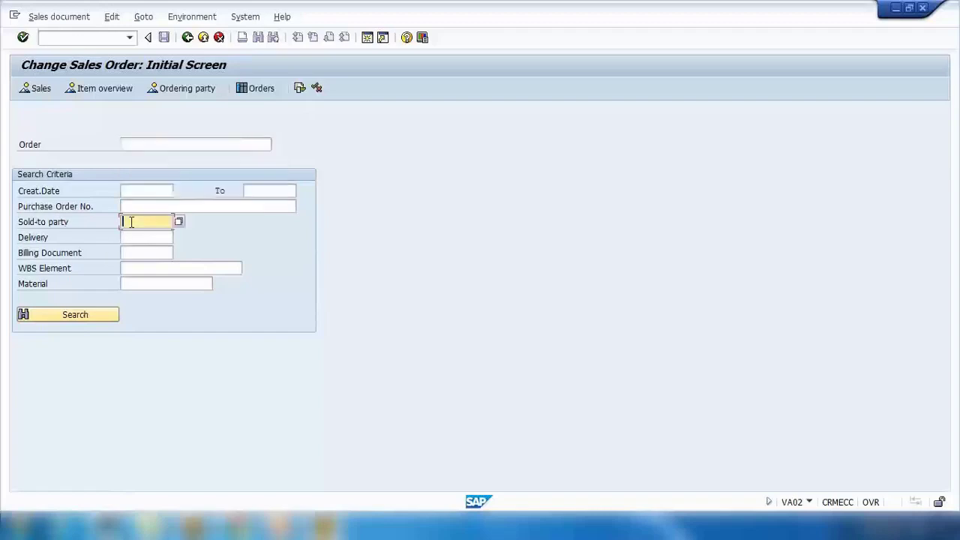
text(301)
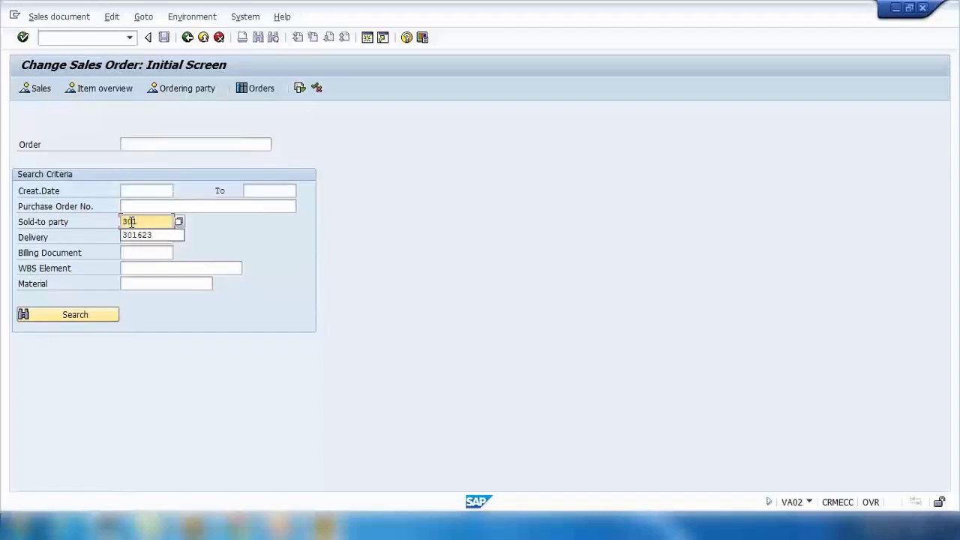
click(150, 236)
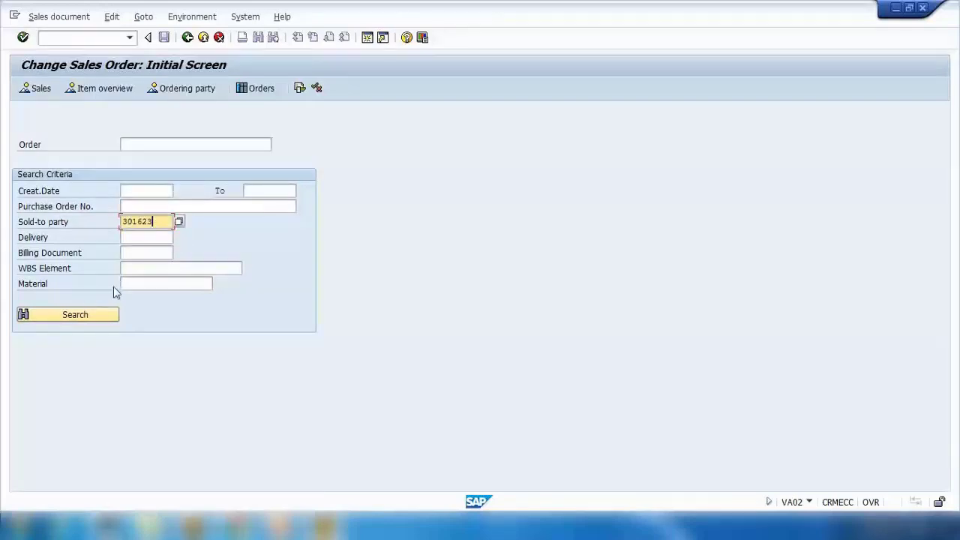
click(96, 314)
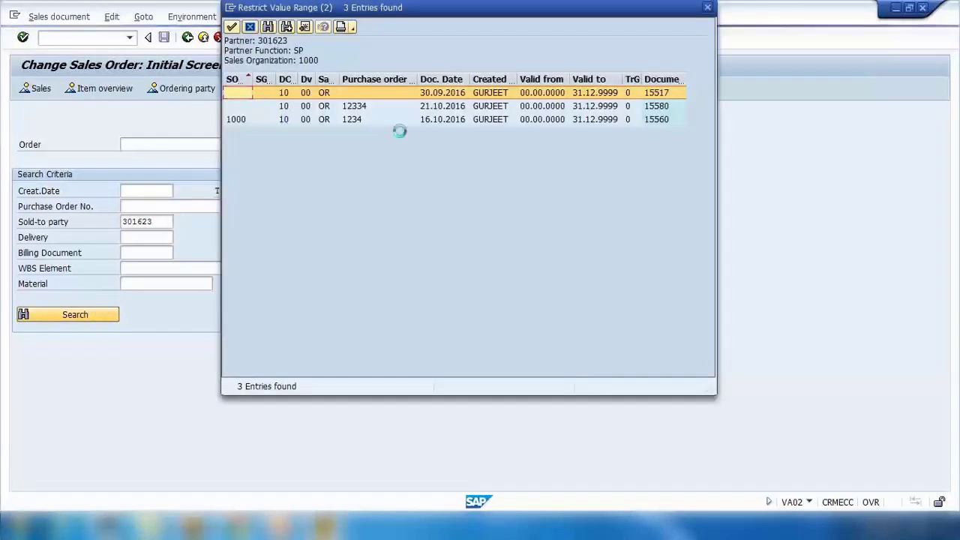
click(605, 120)
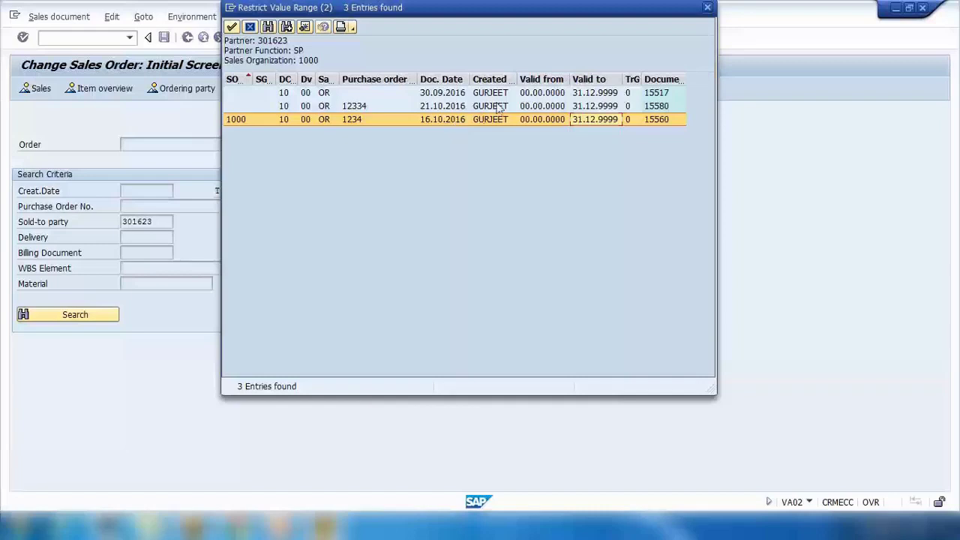
click(536, 105)
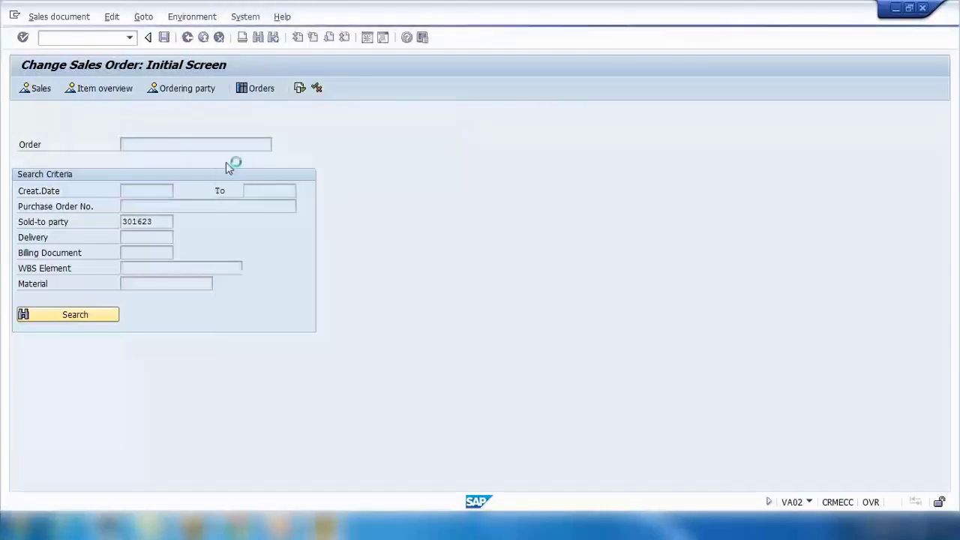